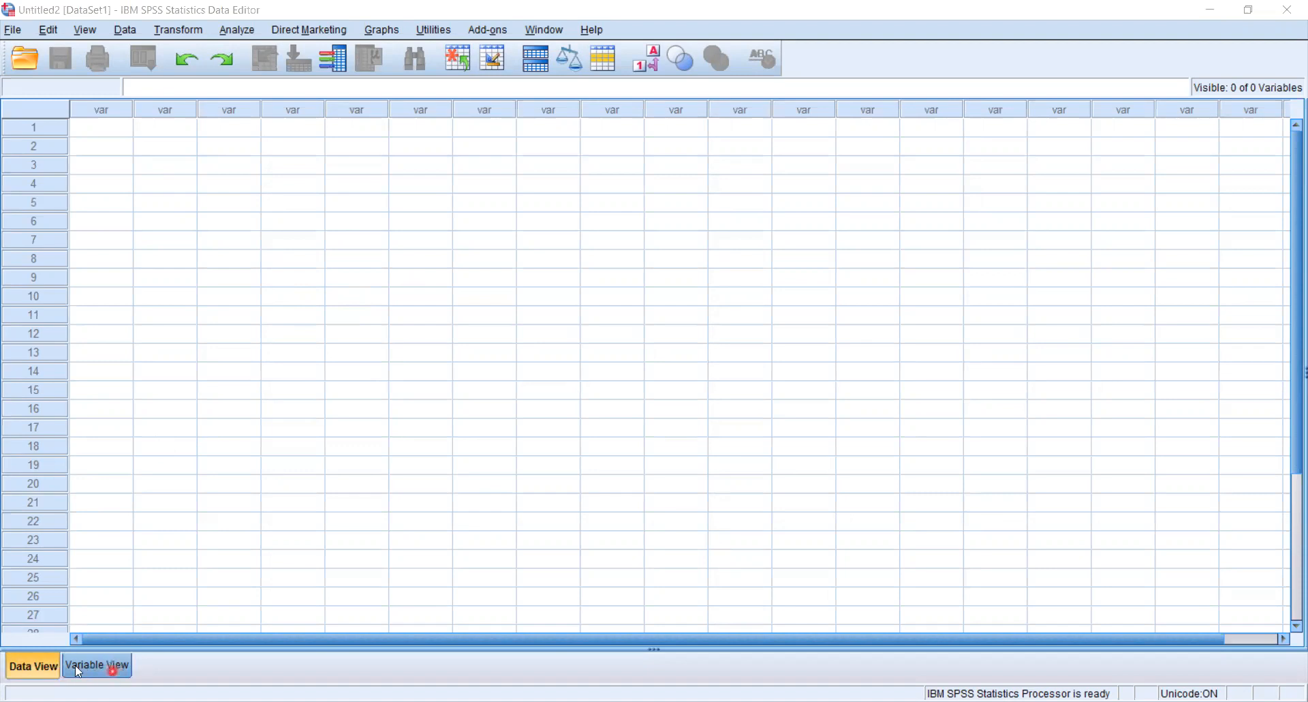
Open the variable definitions and name the first variable Age.
left_click(111, 667)
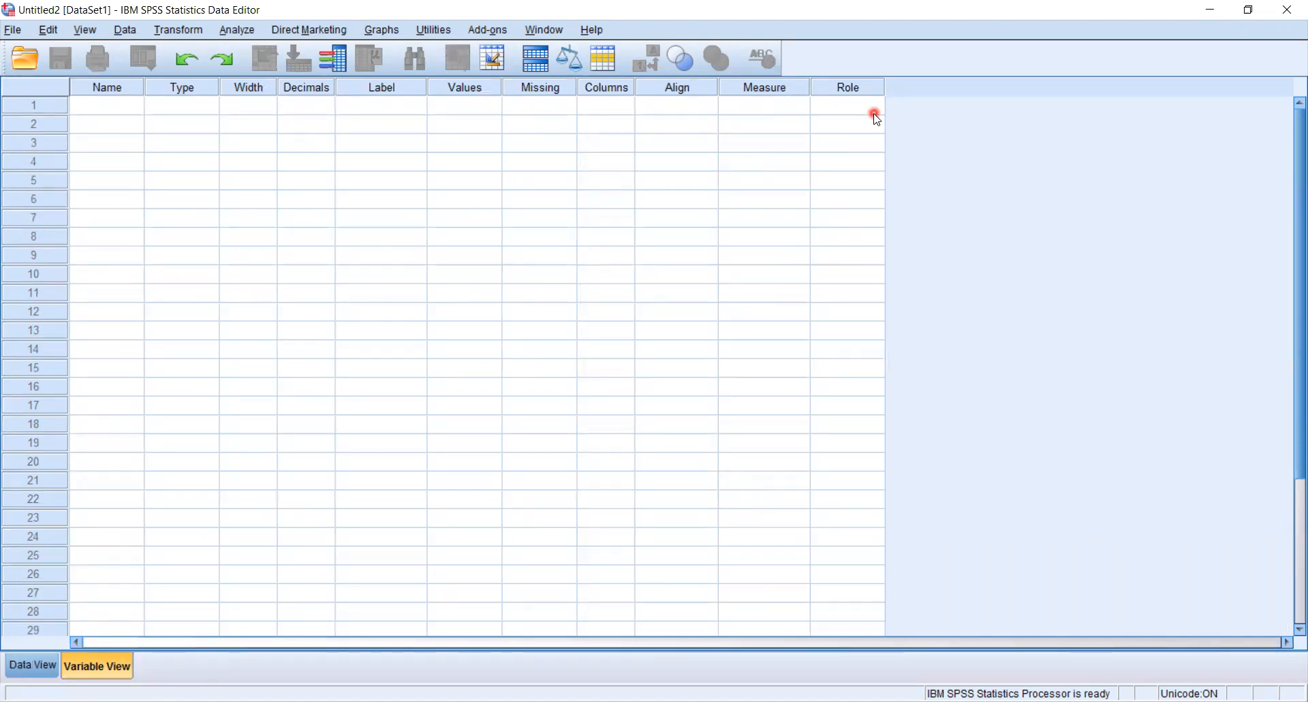
left_click(125, 111)
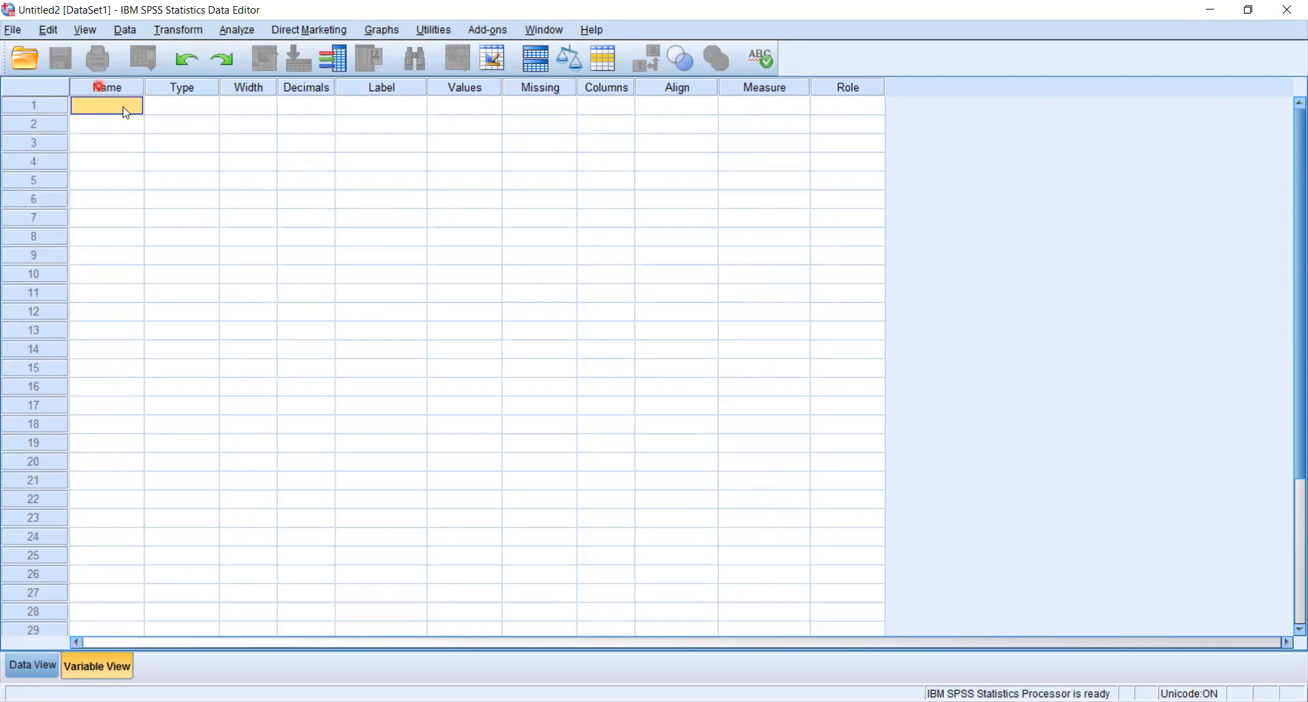
type("Age")
key("Return")
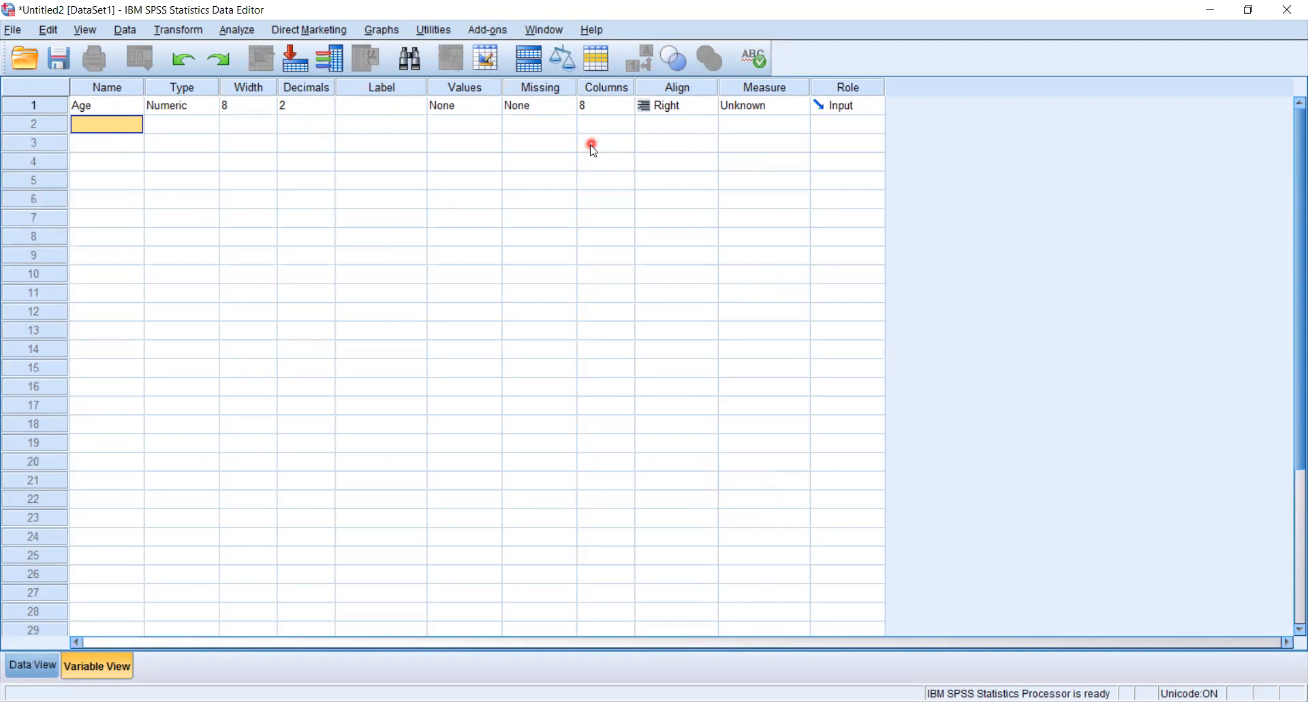
Keep the Age variable's type as Numeric and set its decimal places to 0.
left_click(208, 107)
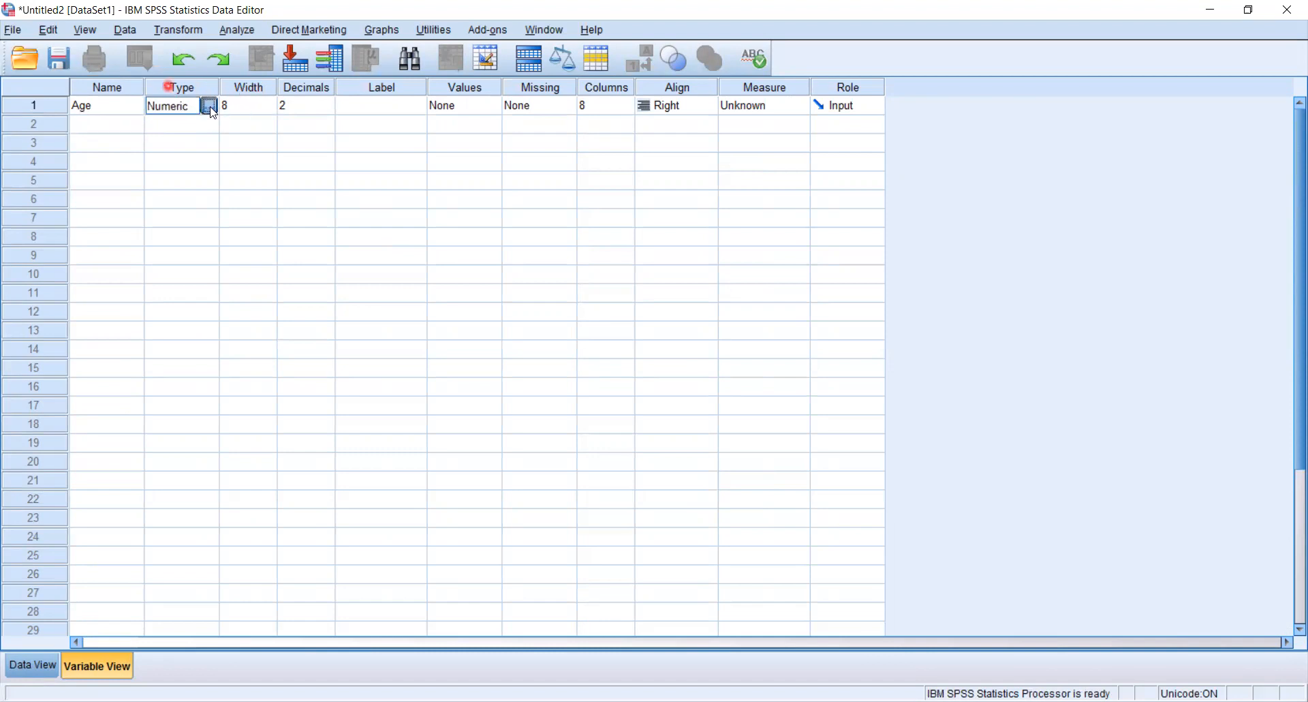
left_click(211, 106)
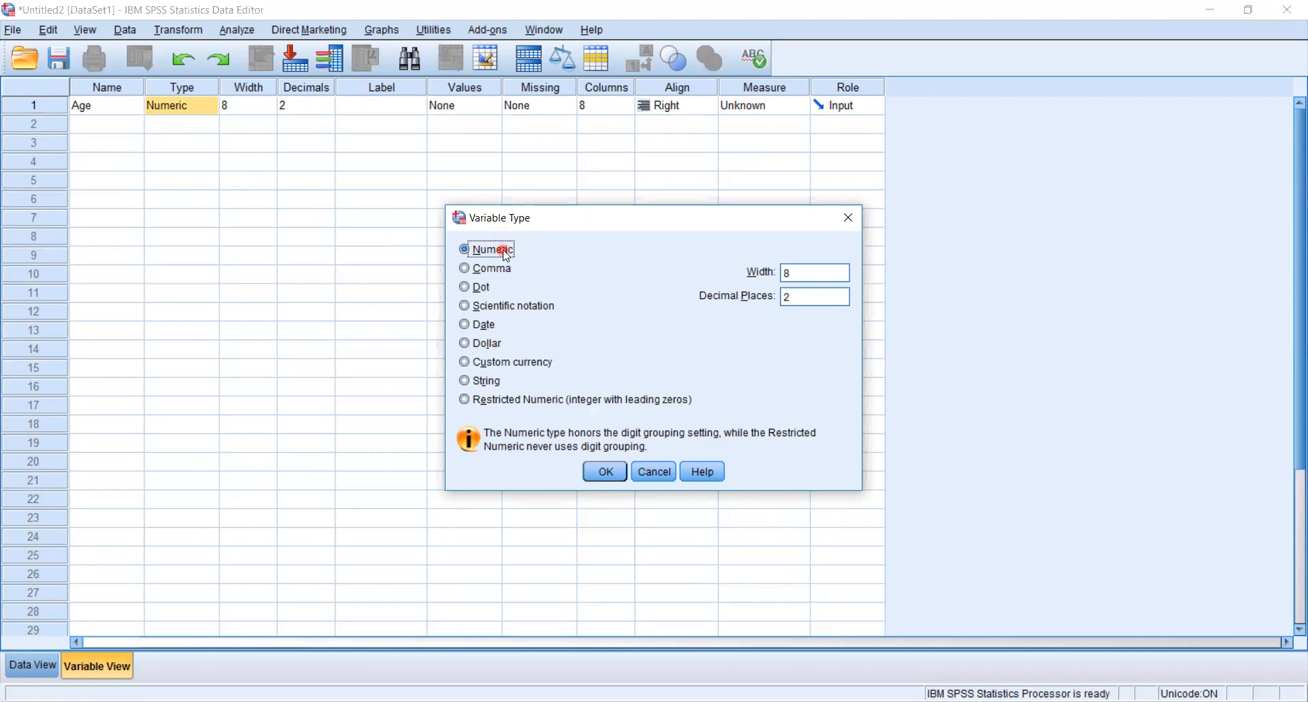
left_click(801, 297)
key("BackSpace")
type("0")
left_click(607, 470)
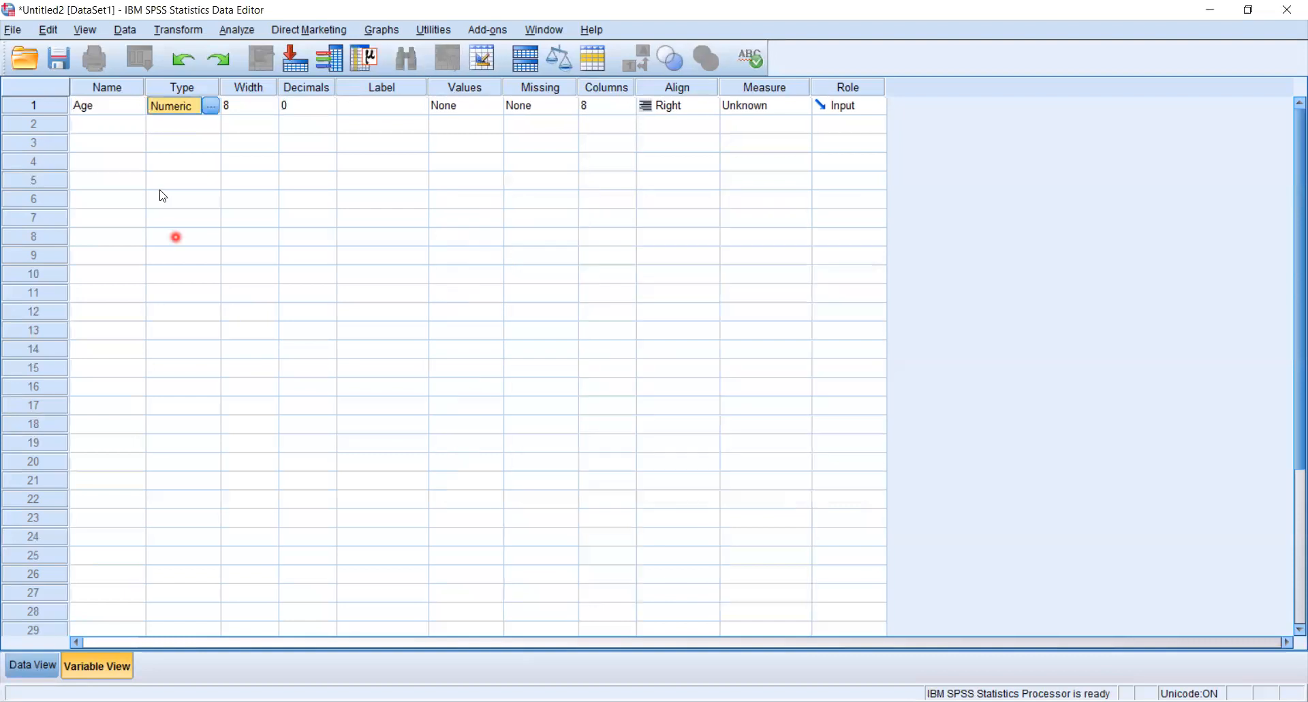
Raise the decimals of the Age variable and bring them back to 0.
left_click(327, 104)
left_click(329, 102)
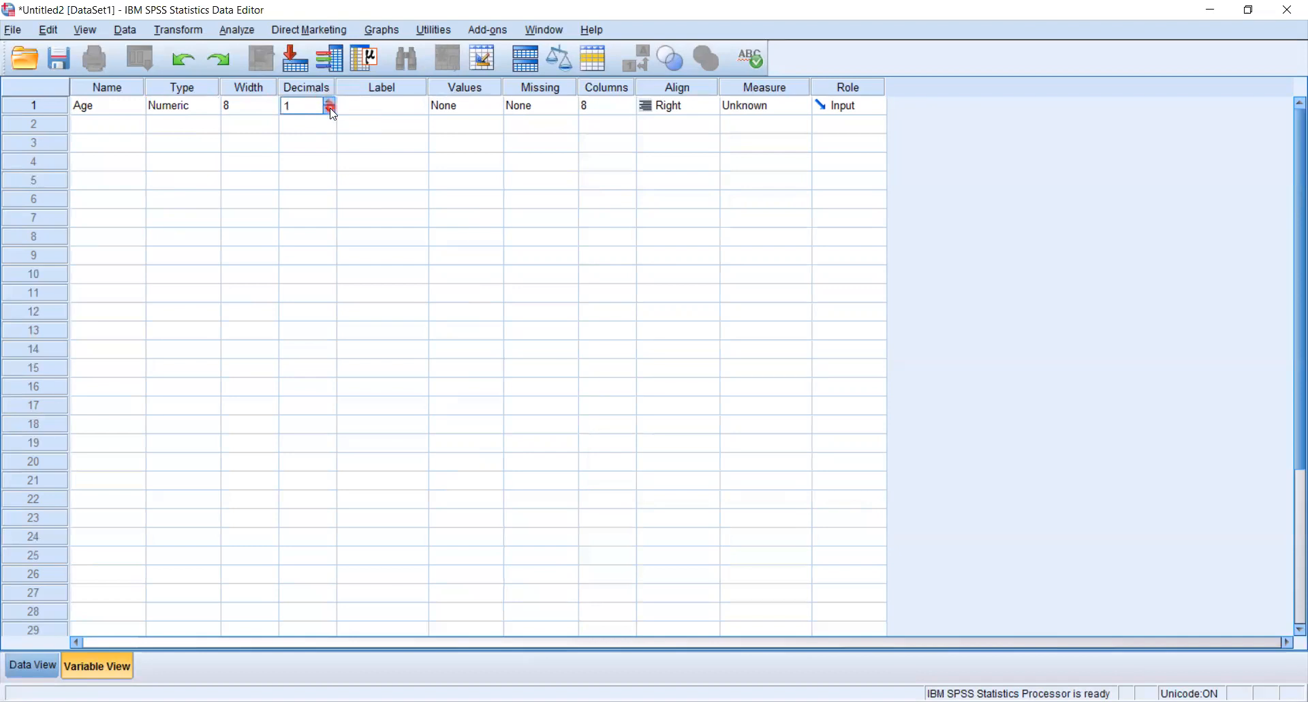
left_click(330, 104)
left_click(330, 109)
left_click(330, 110)
Open the value labels settings of the Age variable and close them without adding a label.
left_click(371, 105)
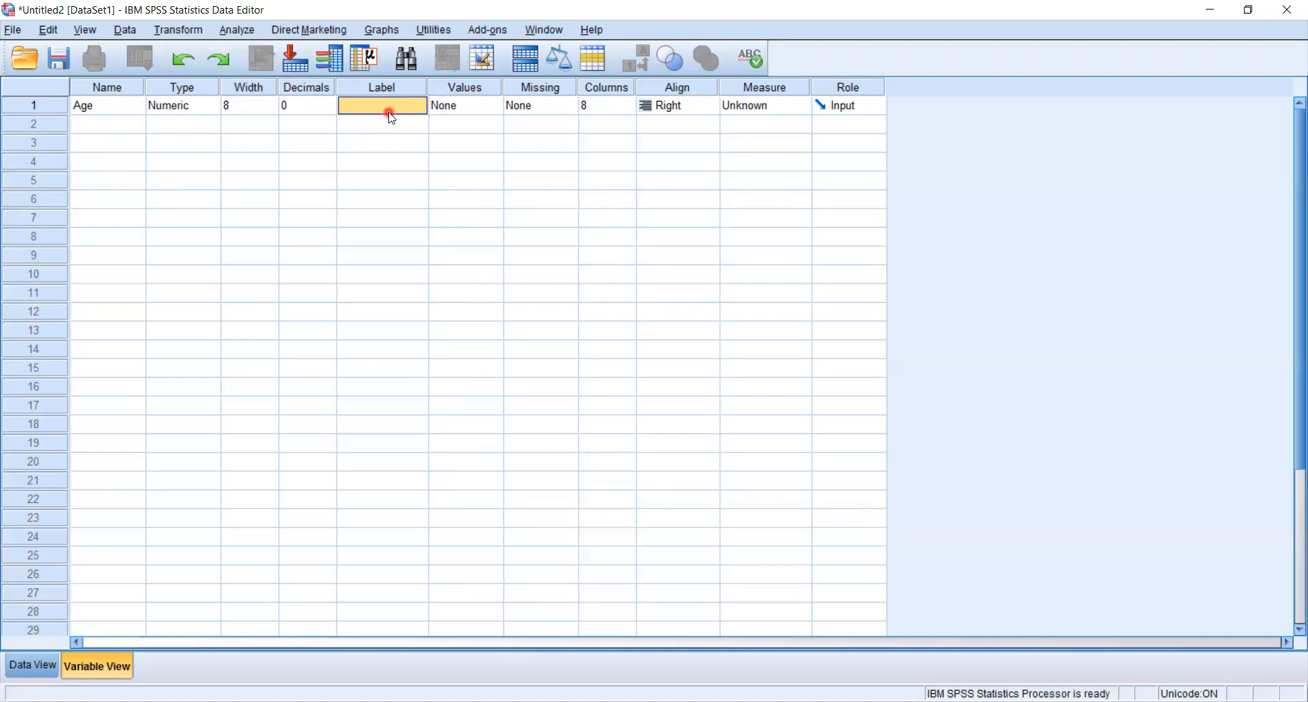
left_click(482, 109)
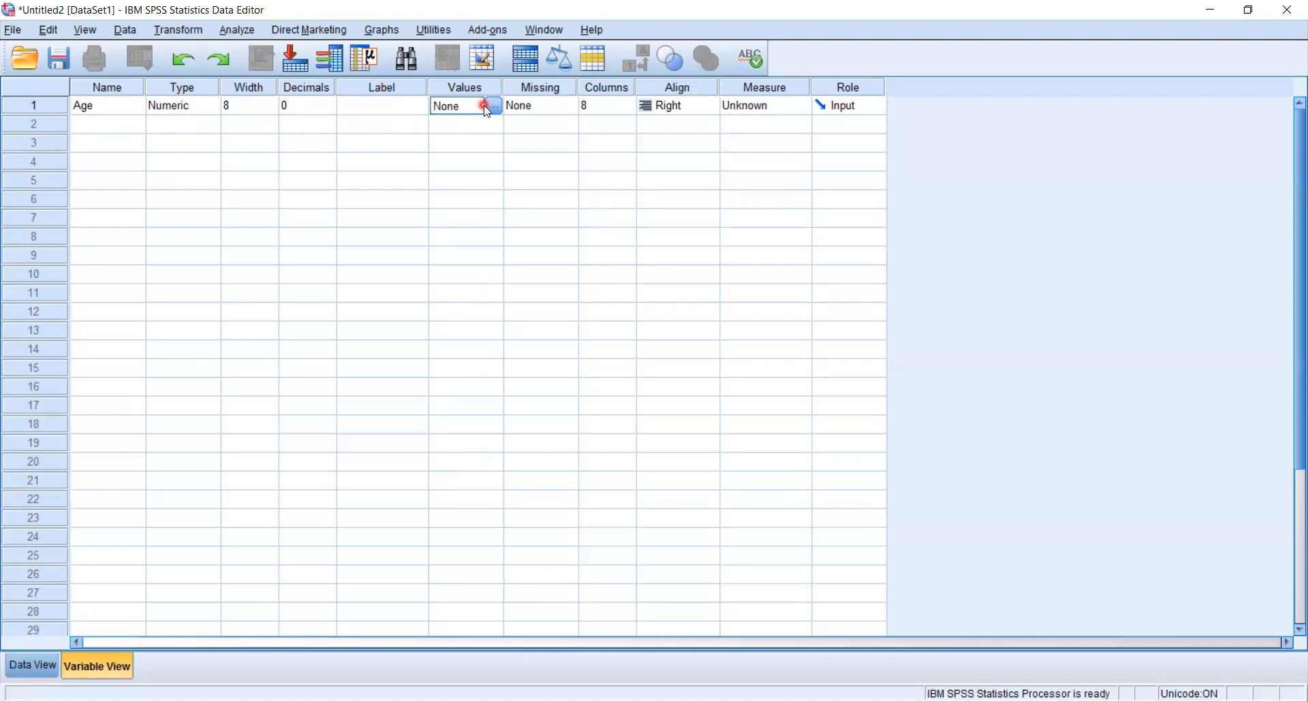
left_click(495, 107)
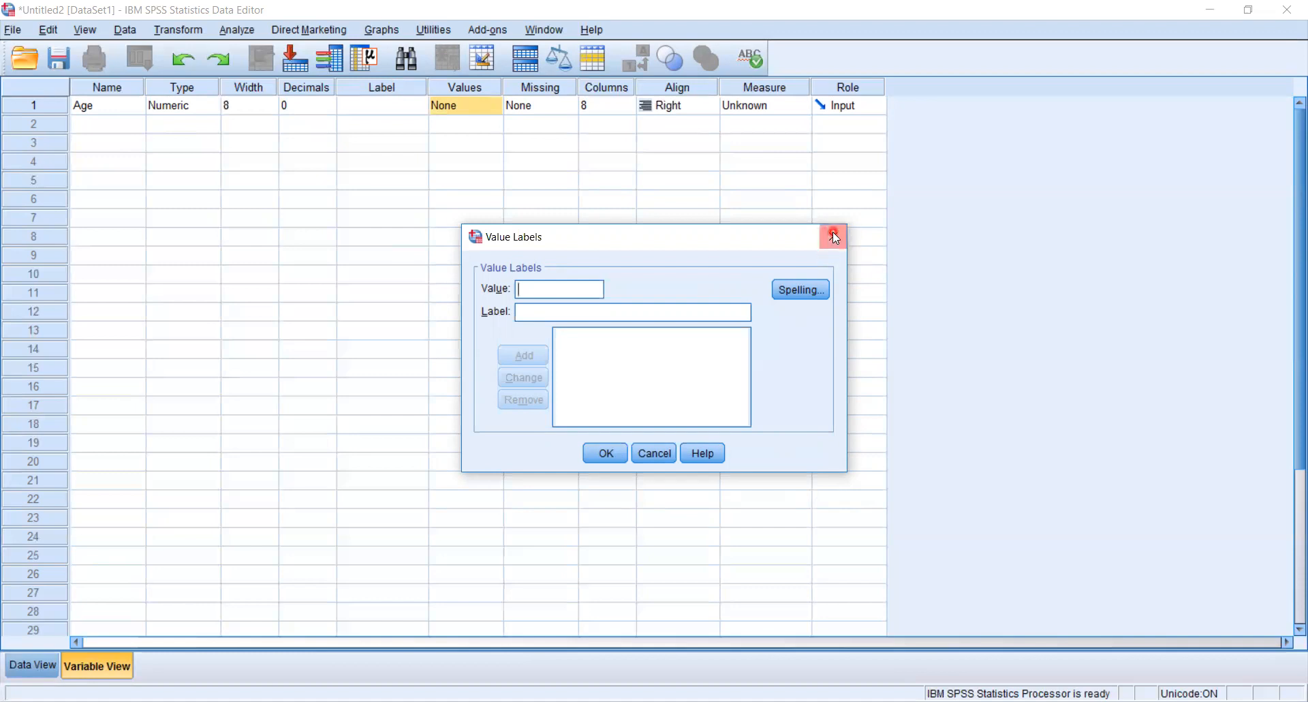
key("Escape")
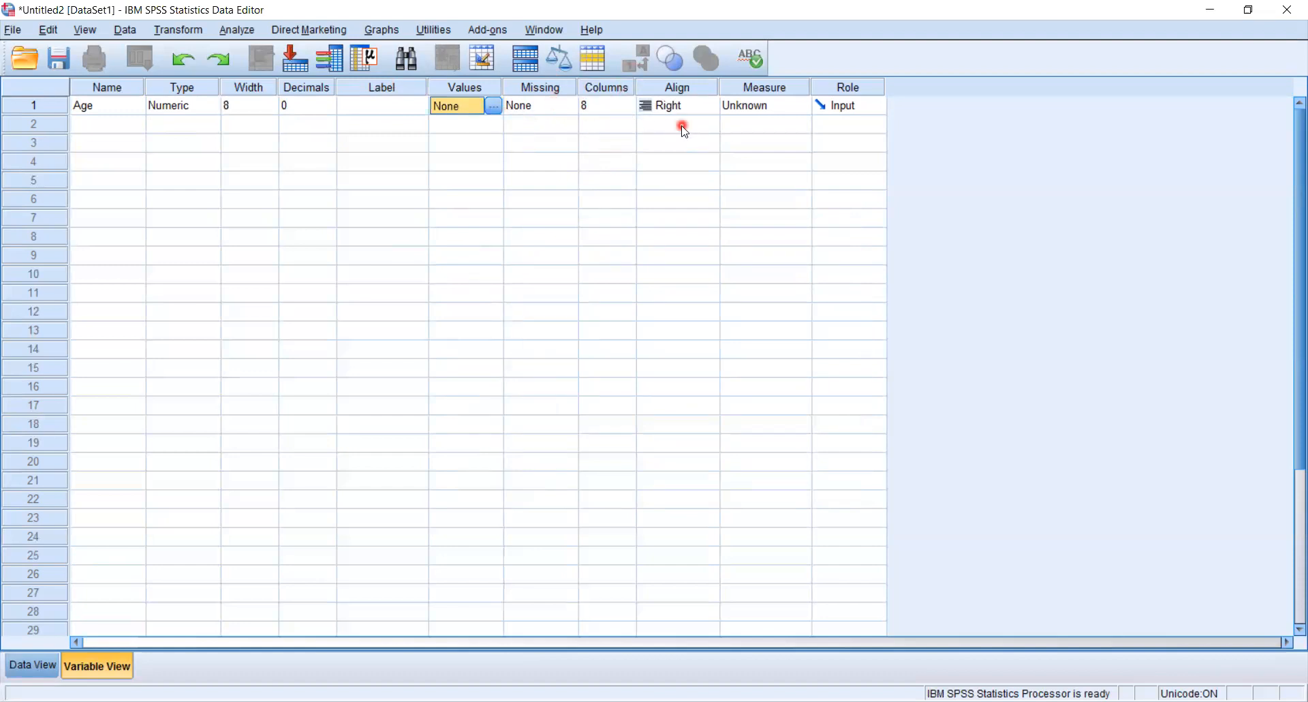
Set the measurement level of the Age variable to Scale.
left_click(802, 109)
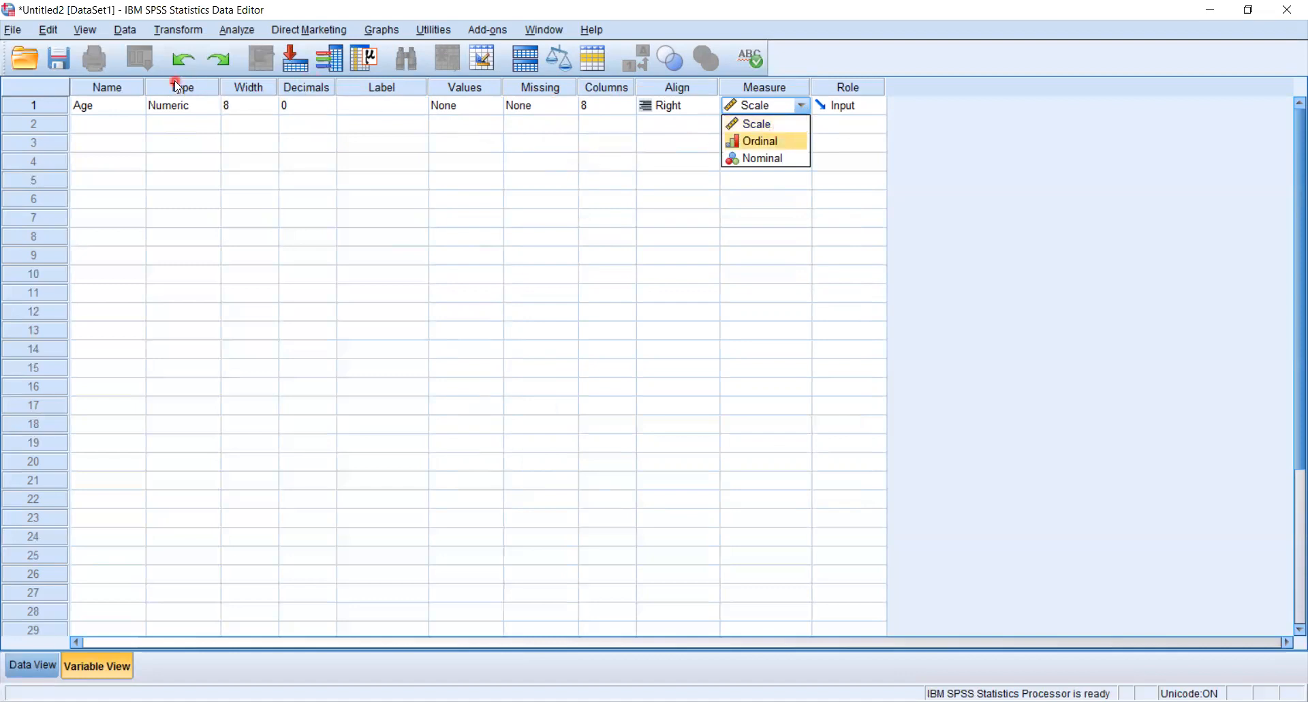
left_click(765, 126)
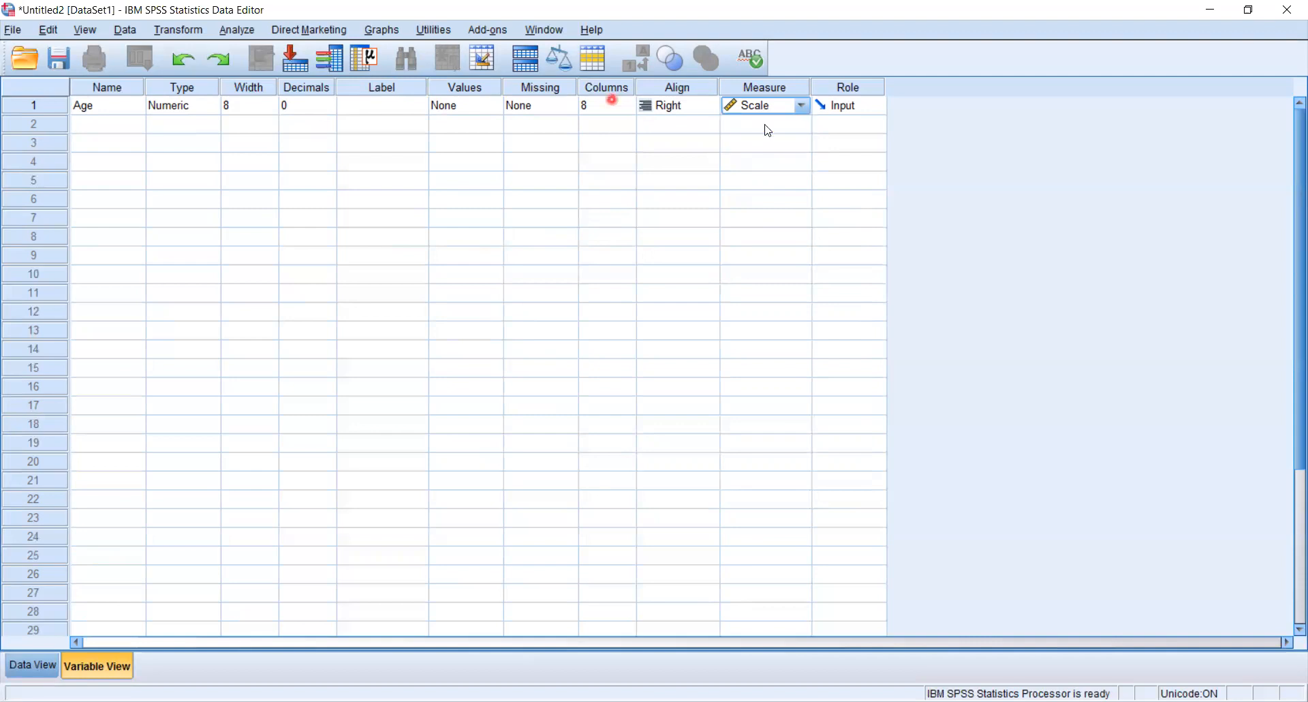
Add a second variable named Weight in the row below Age.
left_click(101, 127)
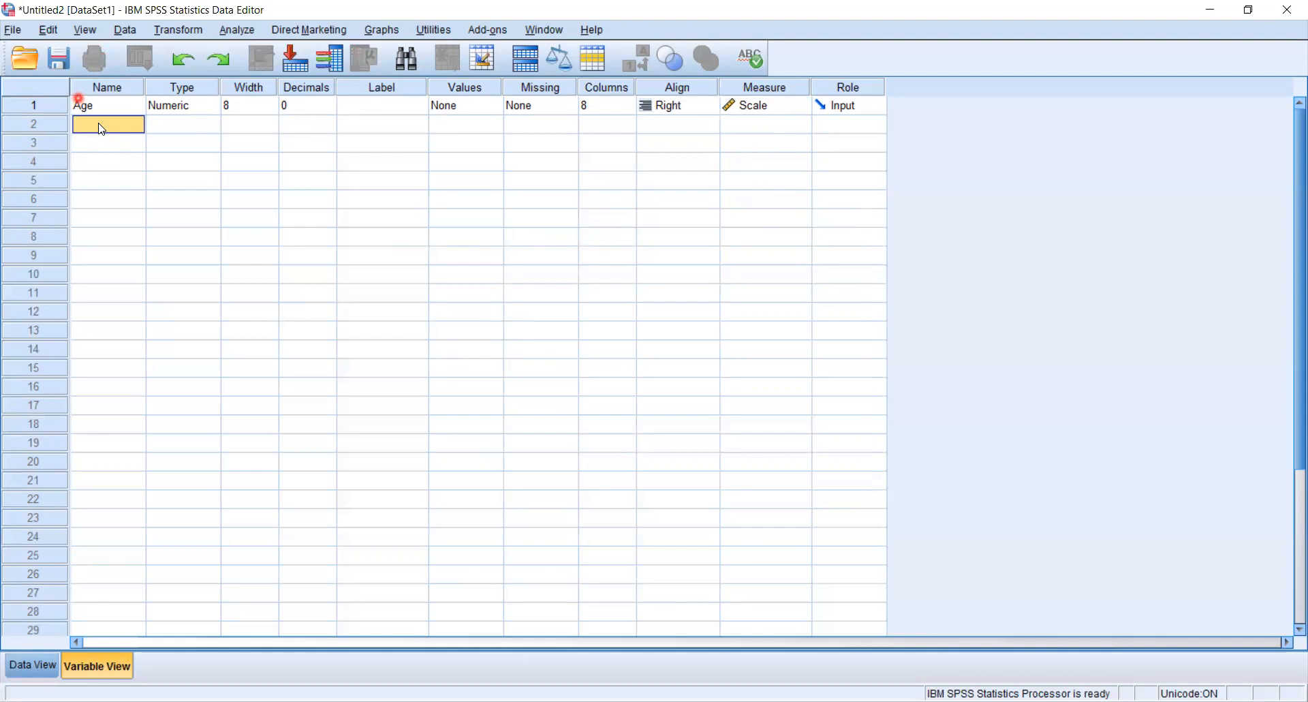
type("Weight")
key("Return")
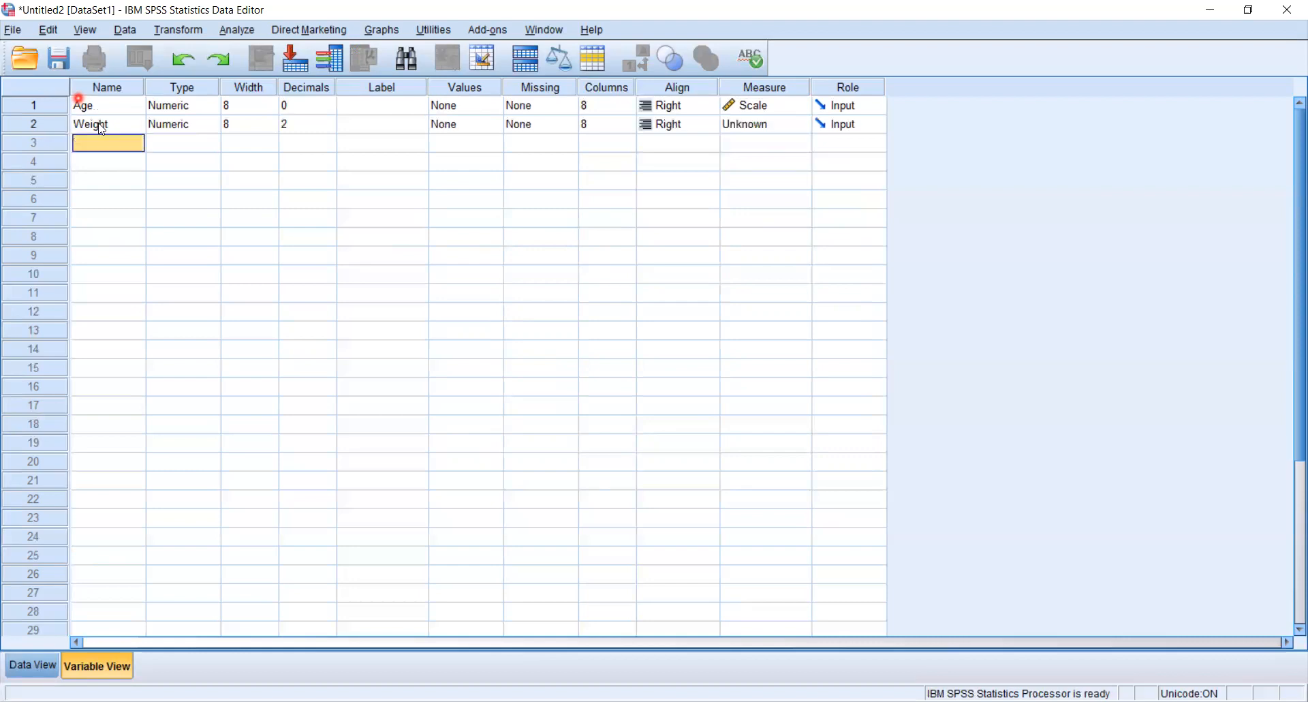
Set the Weight variable's decimals to 0 and its measurement level to Scale.
left_click(330, 129)
key("Tab")
left_click(327, 128)
left_click(329, 129)
left_click(328, 129)
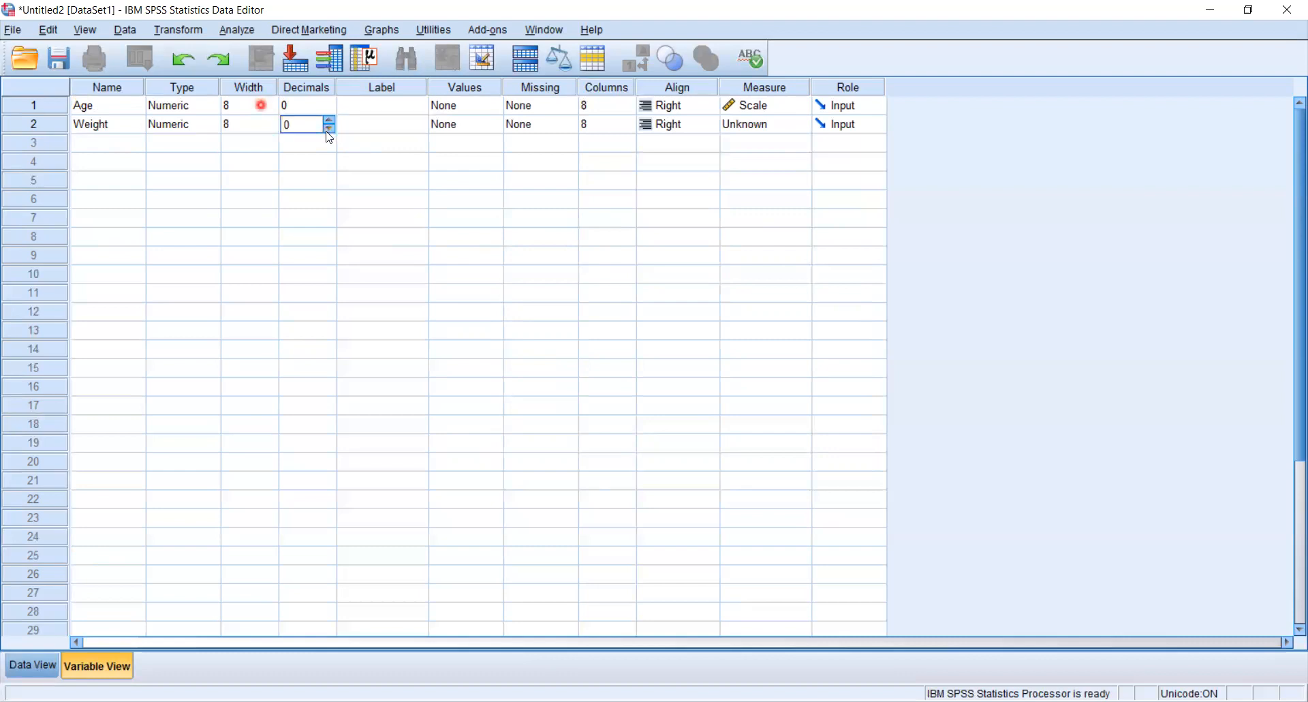
left_click(779, 123)
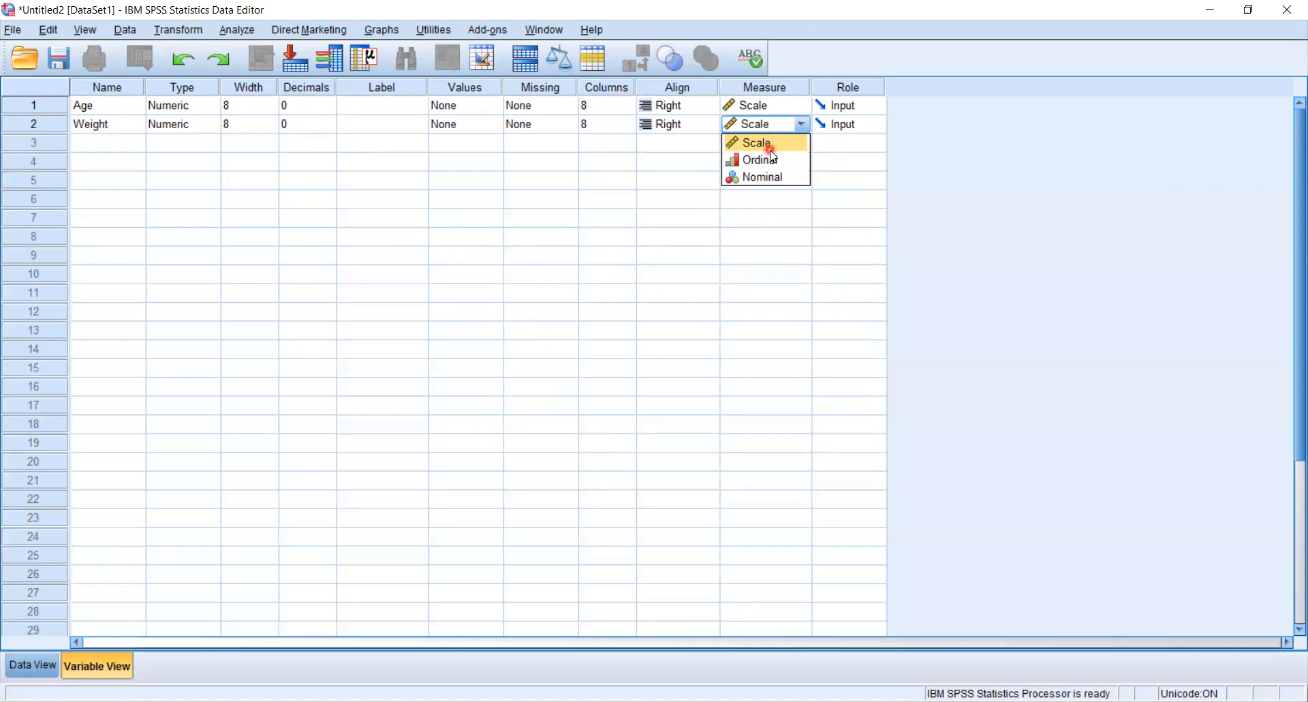
left_click(769, 150)
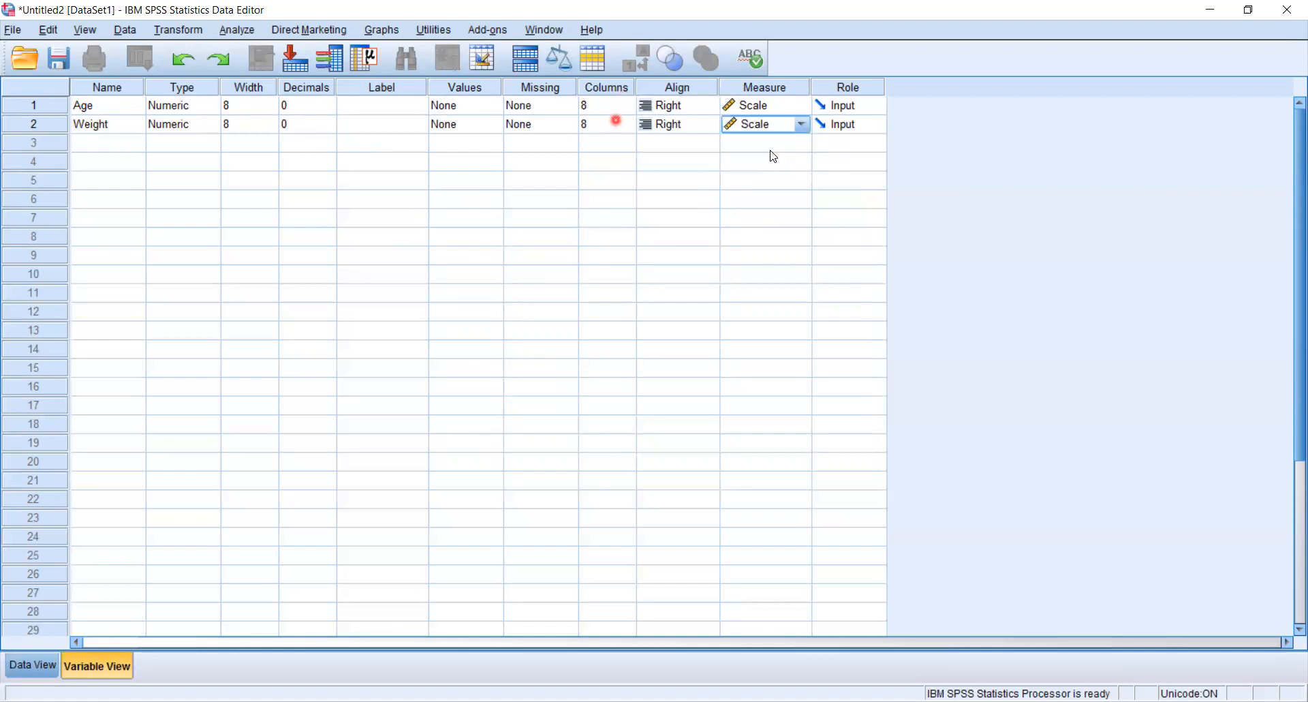
Add a third variable named Height in the row below Weight.
left_click(120, 145)
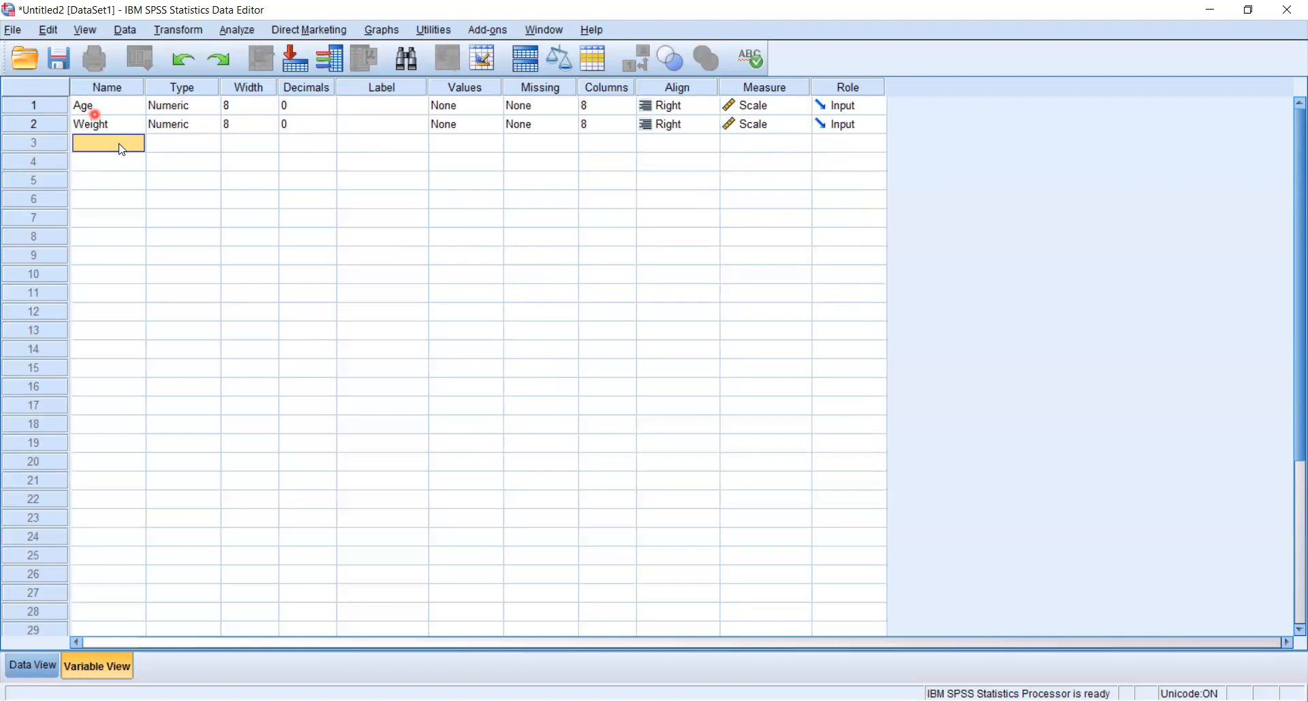
type("Height")
key("Return")
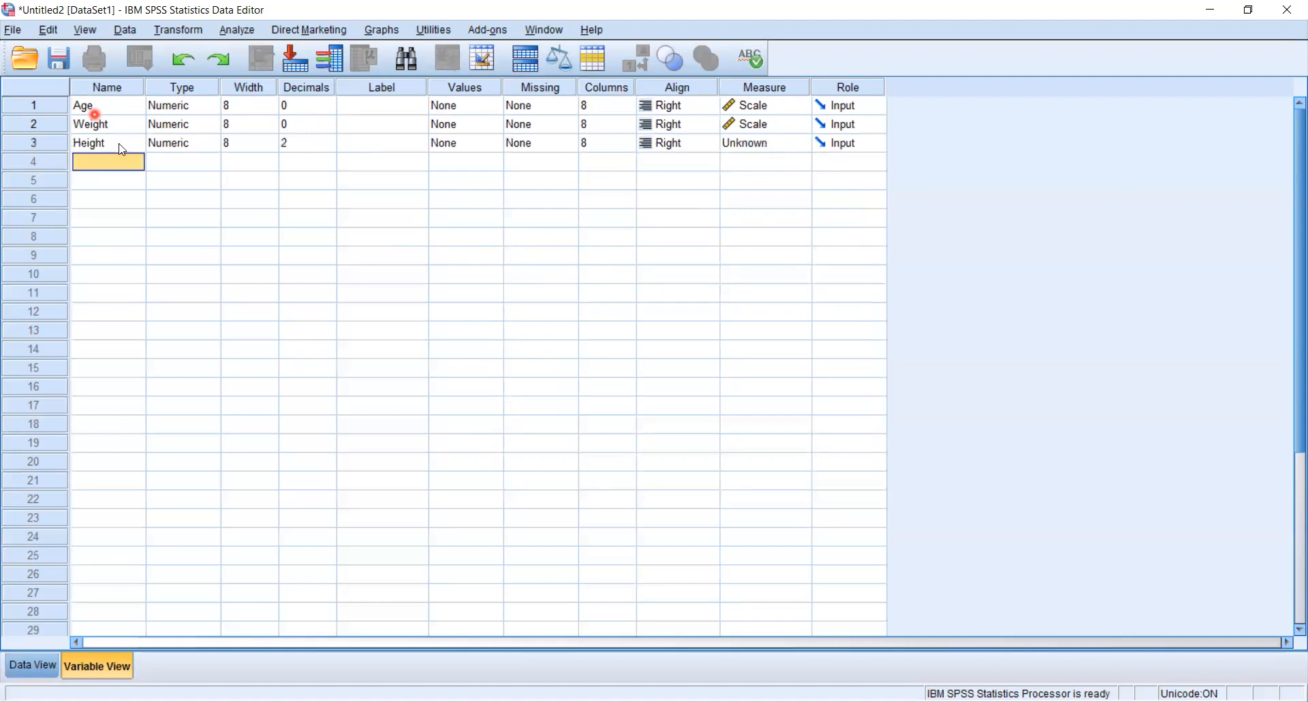
Set the Height variable's decimals to 1.
left_click(320, 151)
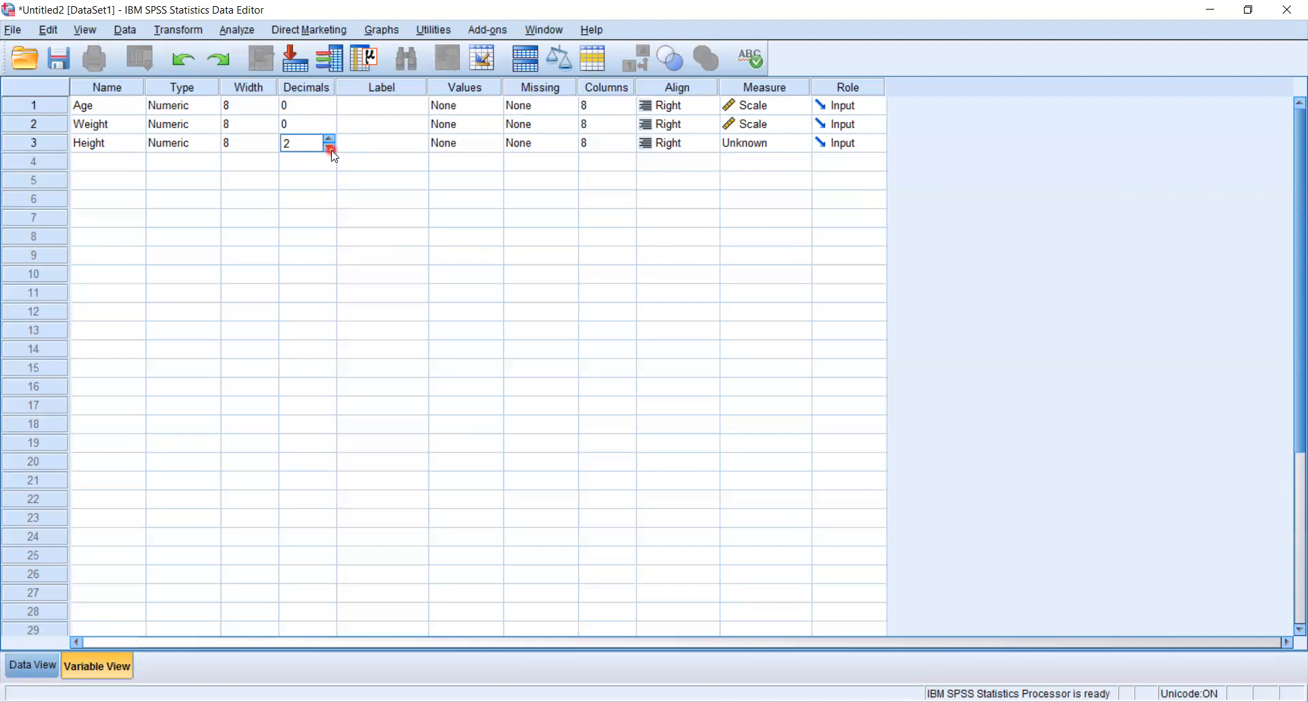
left_click(331, 148)
left_click(97, 162)
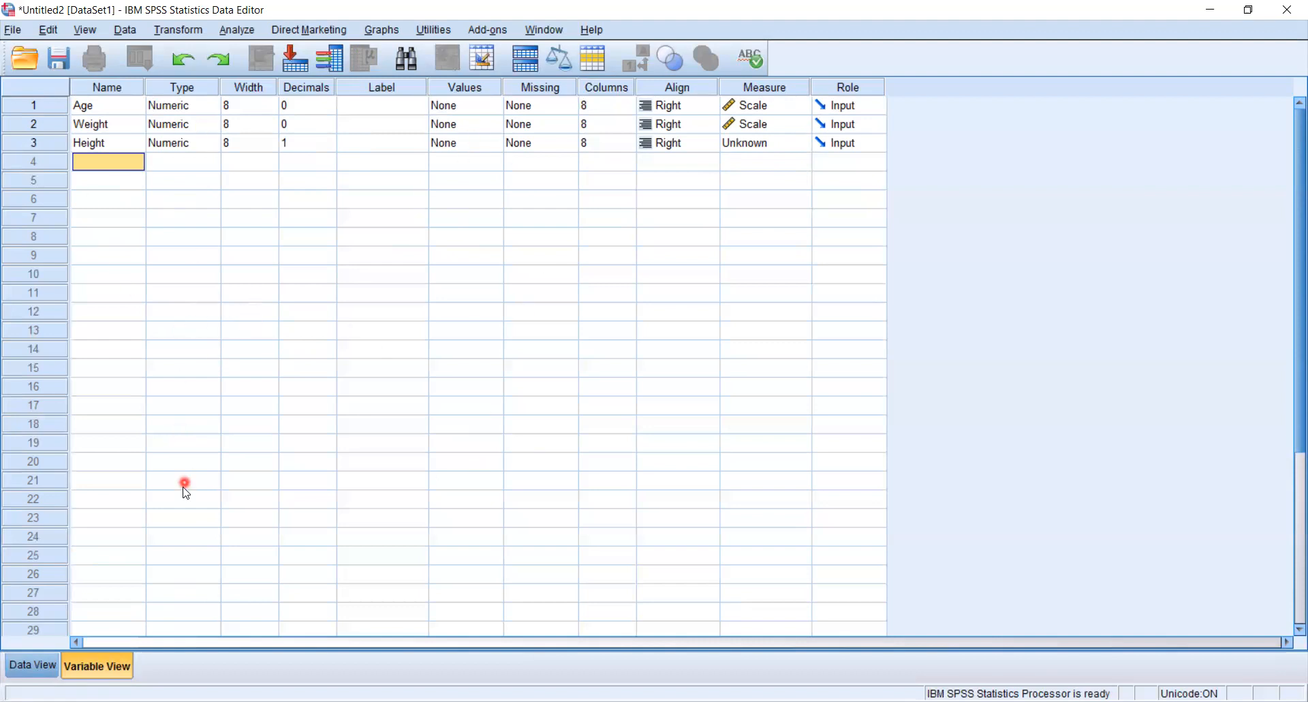
Switch to the data entry view and select the first cell of the Age column.
left_click(34, 666)
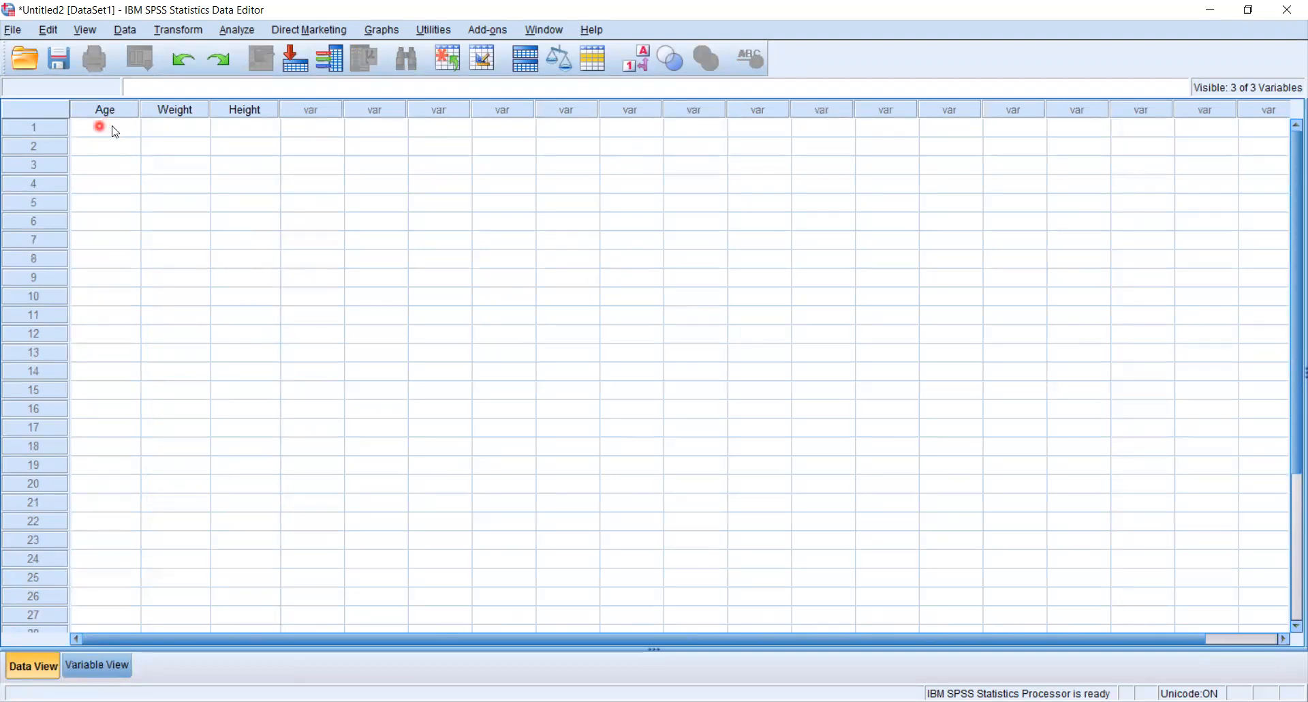
left_click(94, 135)
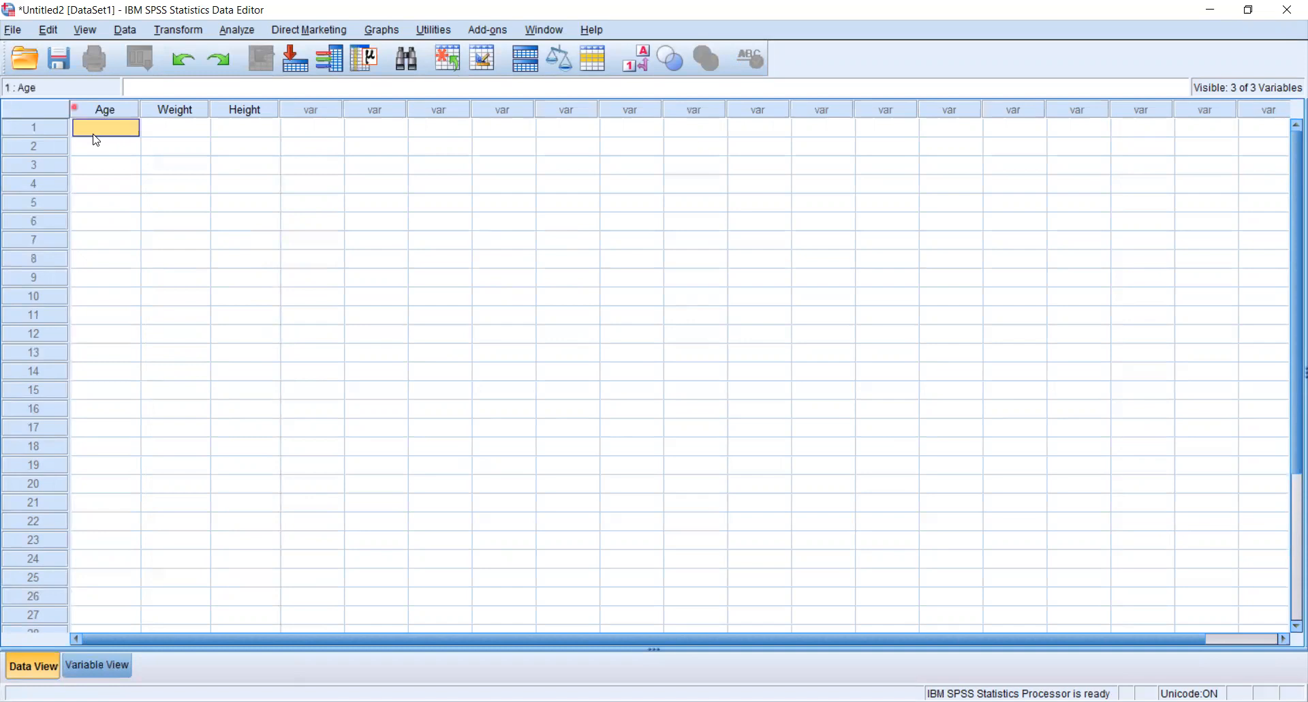
key("Tab")
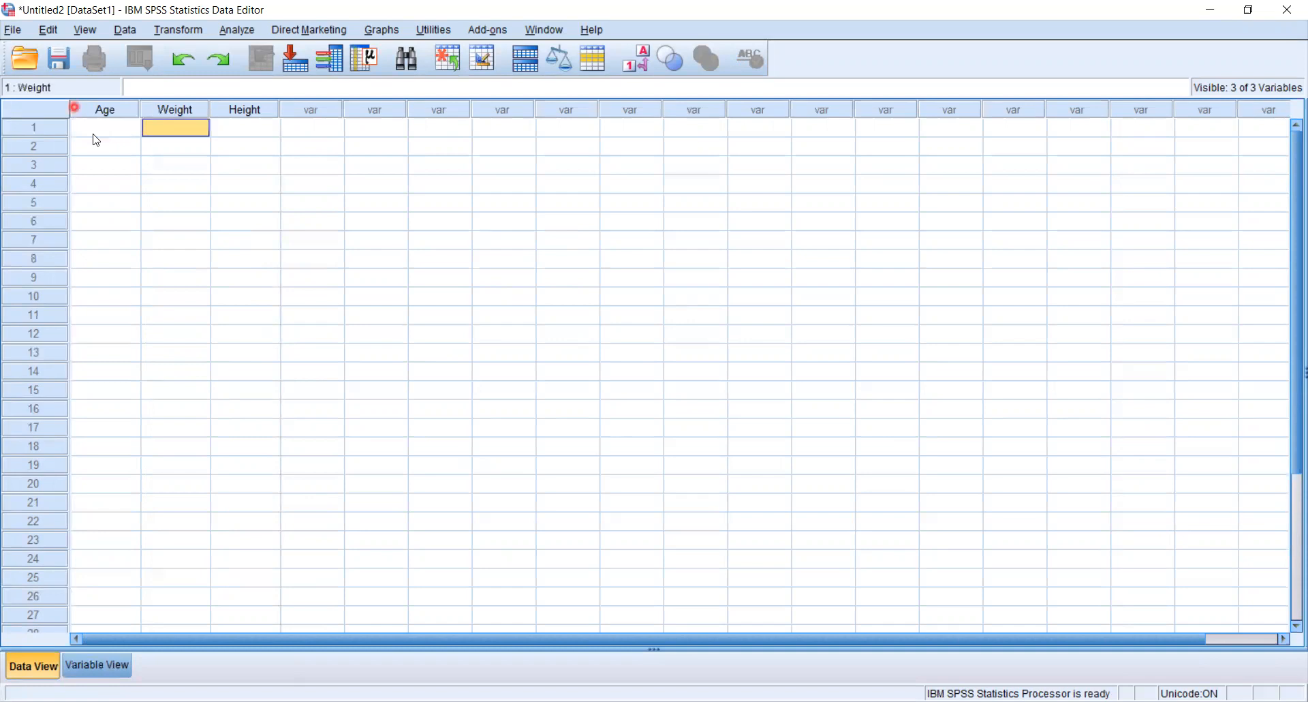
key("Tab")
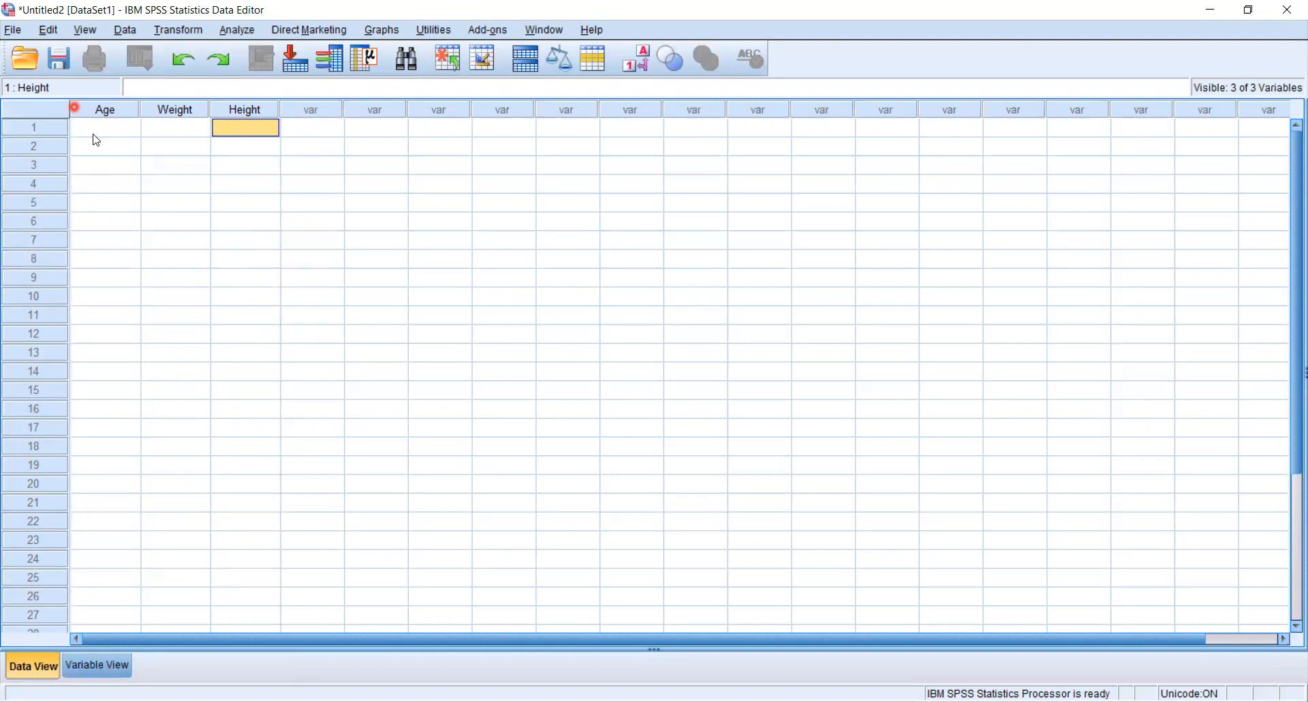
key("Tab")
key("Left")
key("Left")
key("Left")
key("Down")
key("Down")
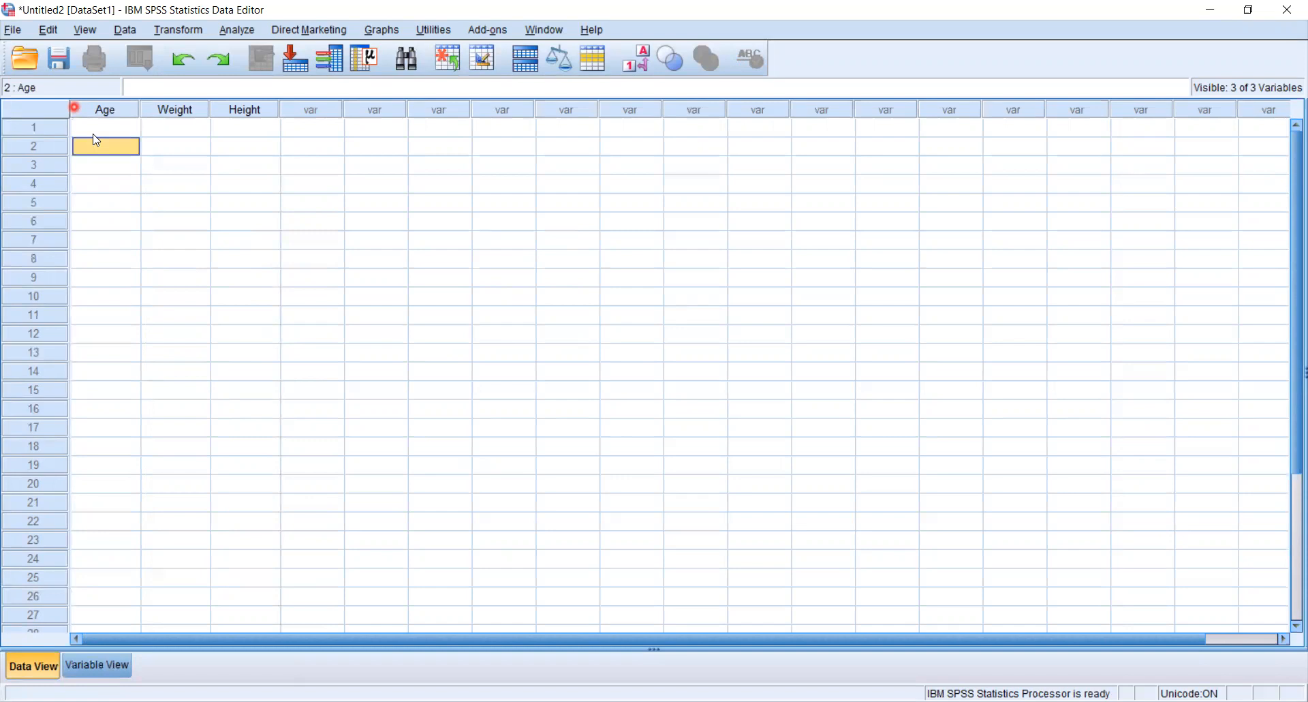
key("Up")
key("Up")
Enter the ages 25, 27, 24, 25 and 23 for cases 1 to 5 in the Age column.
left_click(104, 128)
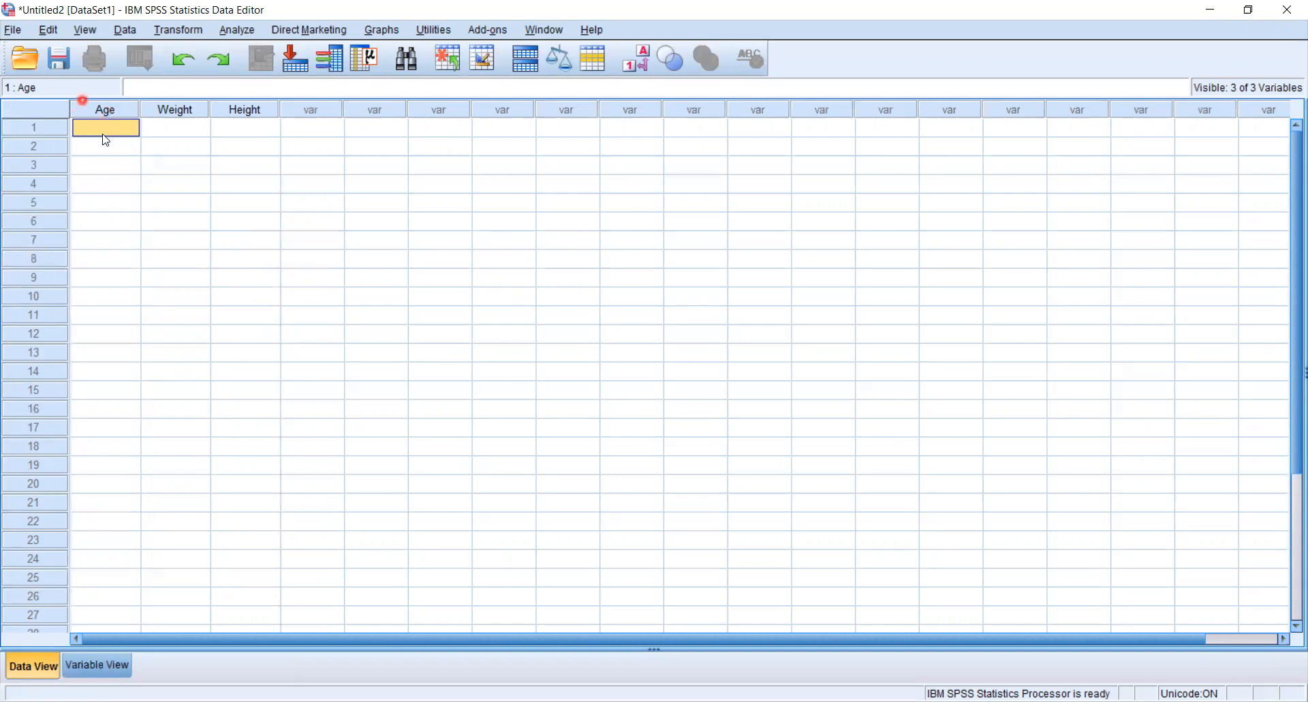
type("25")
key("Return")
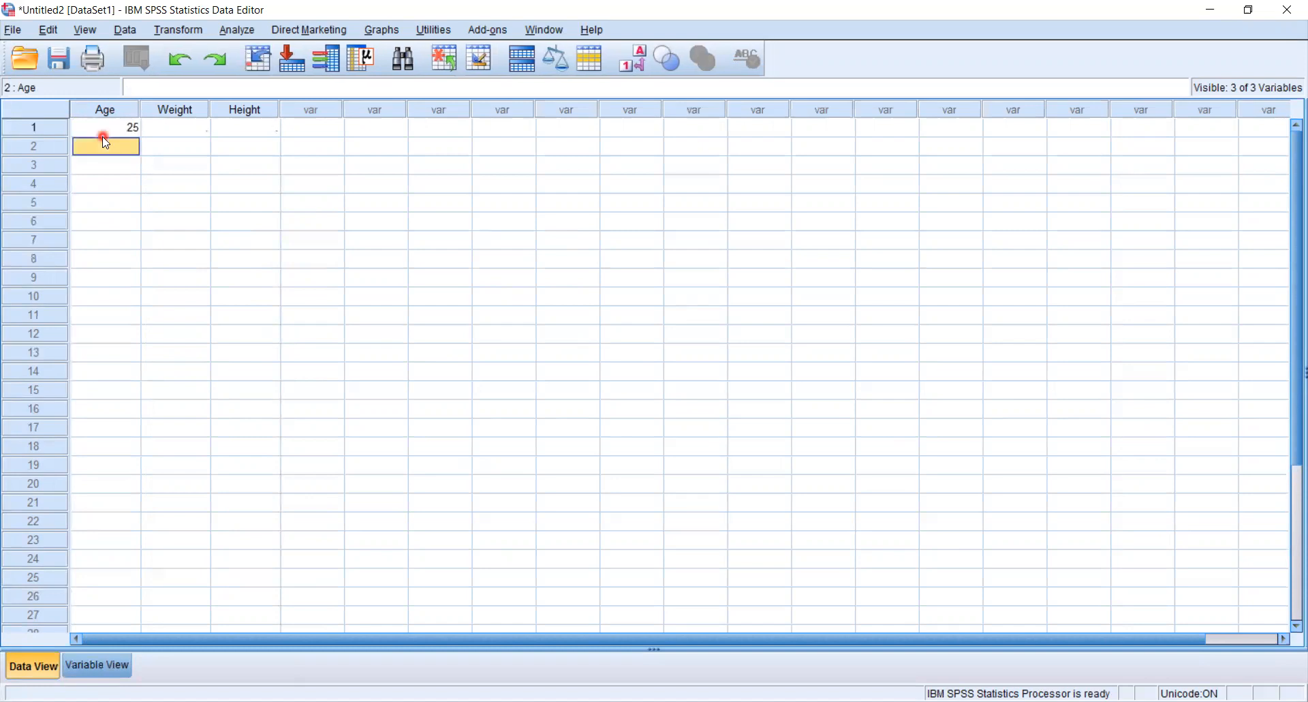
type("27")
key("Return")
type("24")
key("Return")
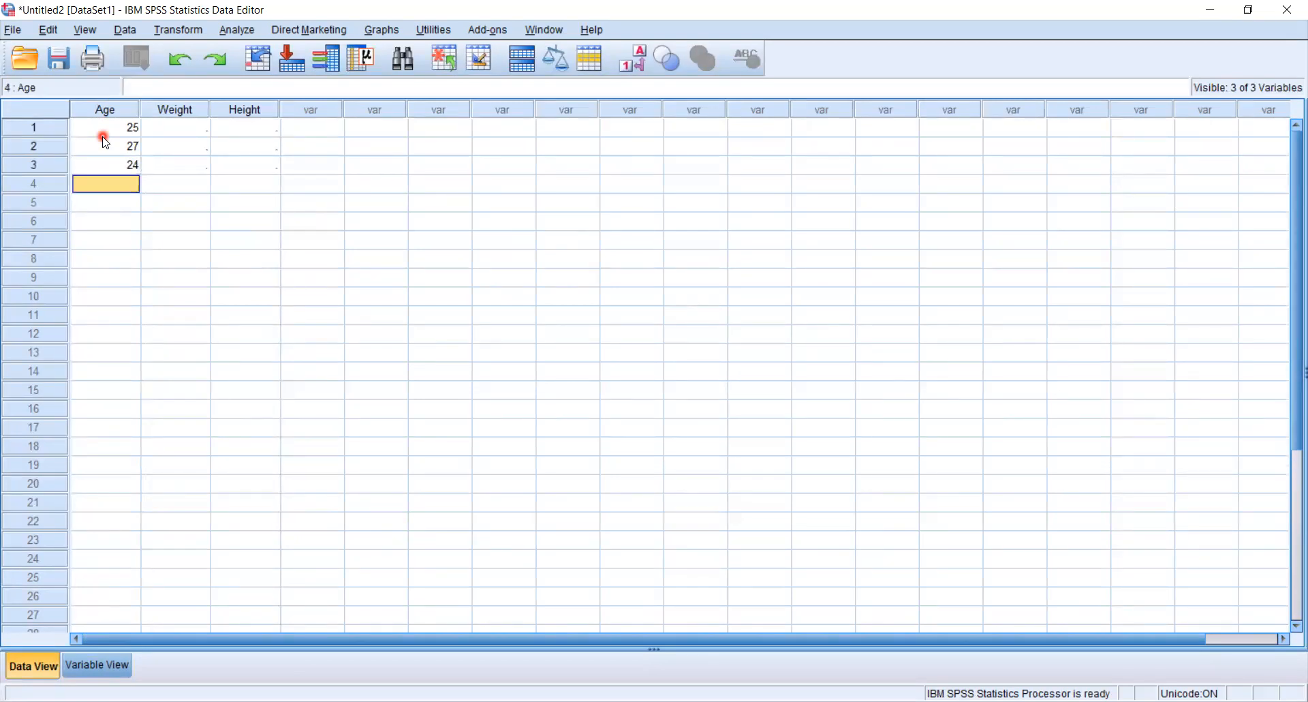
type("25")
key("Return")
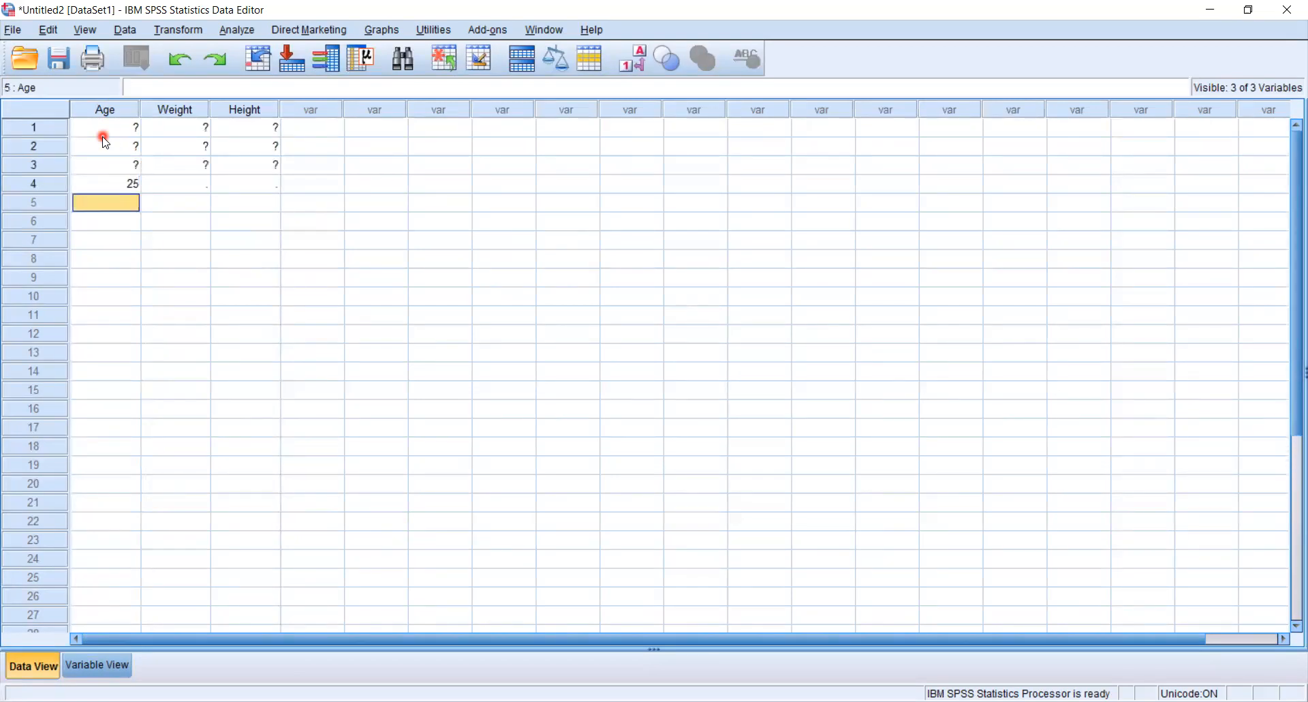
type("23")
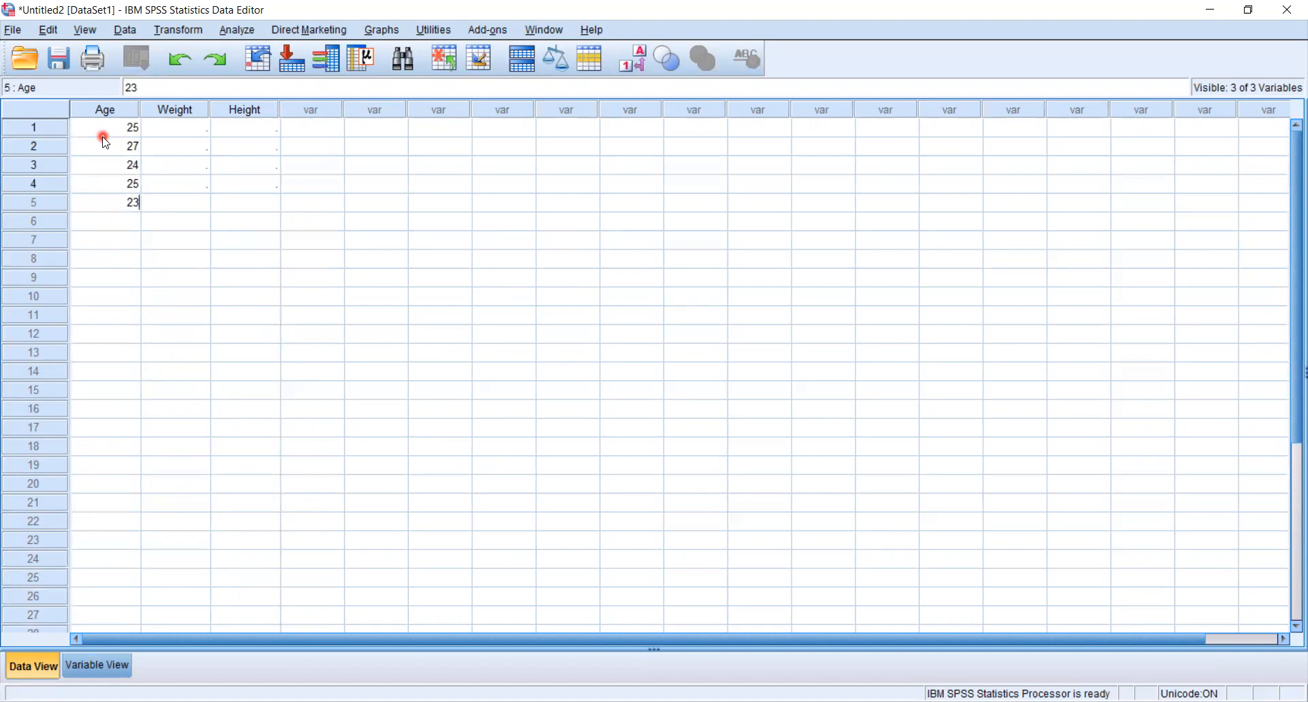
key("Return")
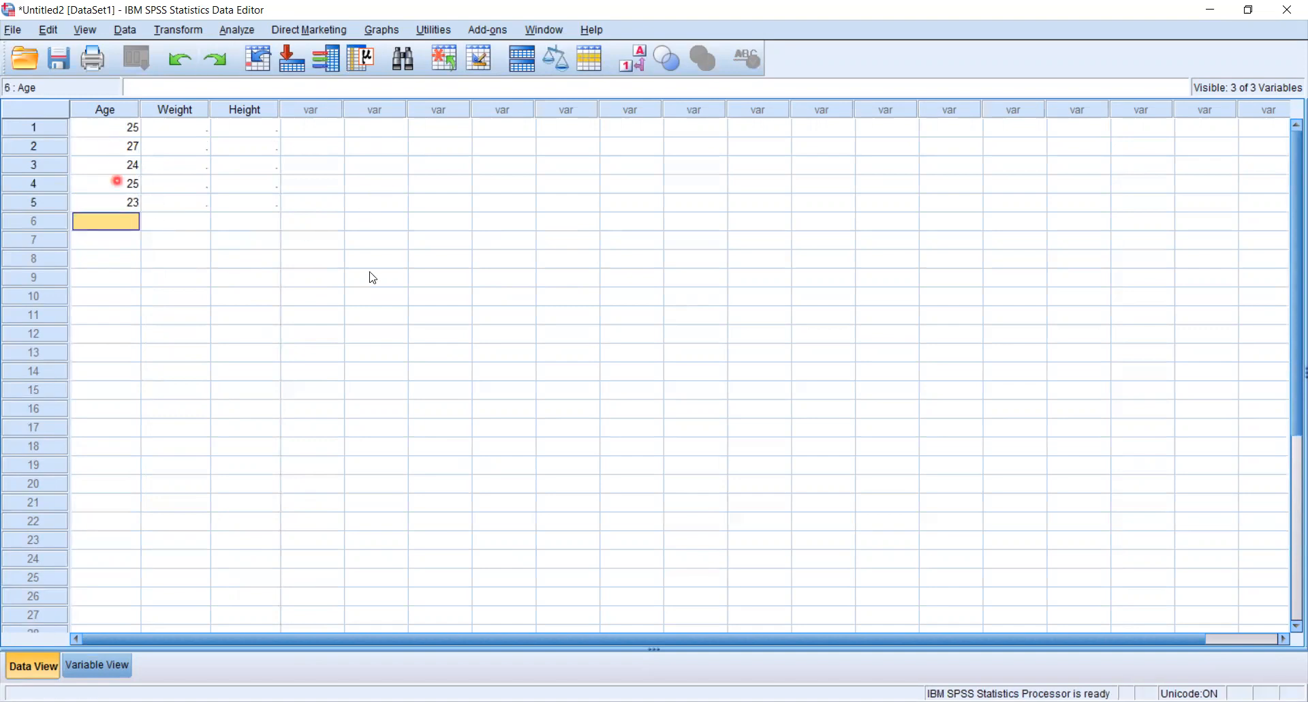
Enter the weights 60, 56, 70, 45 and 50 for cases 1 to 5 in the Weight column.
left_click(176, 136)
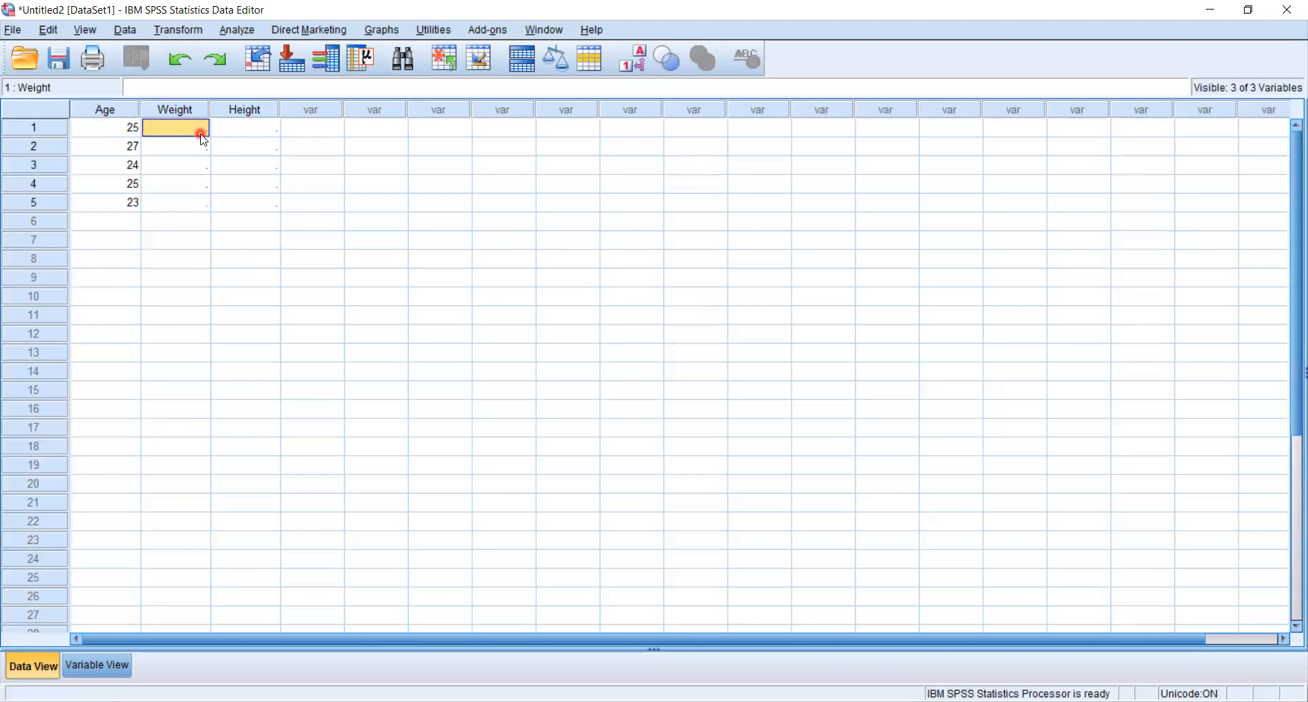
type("60")
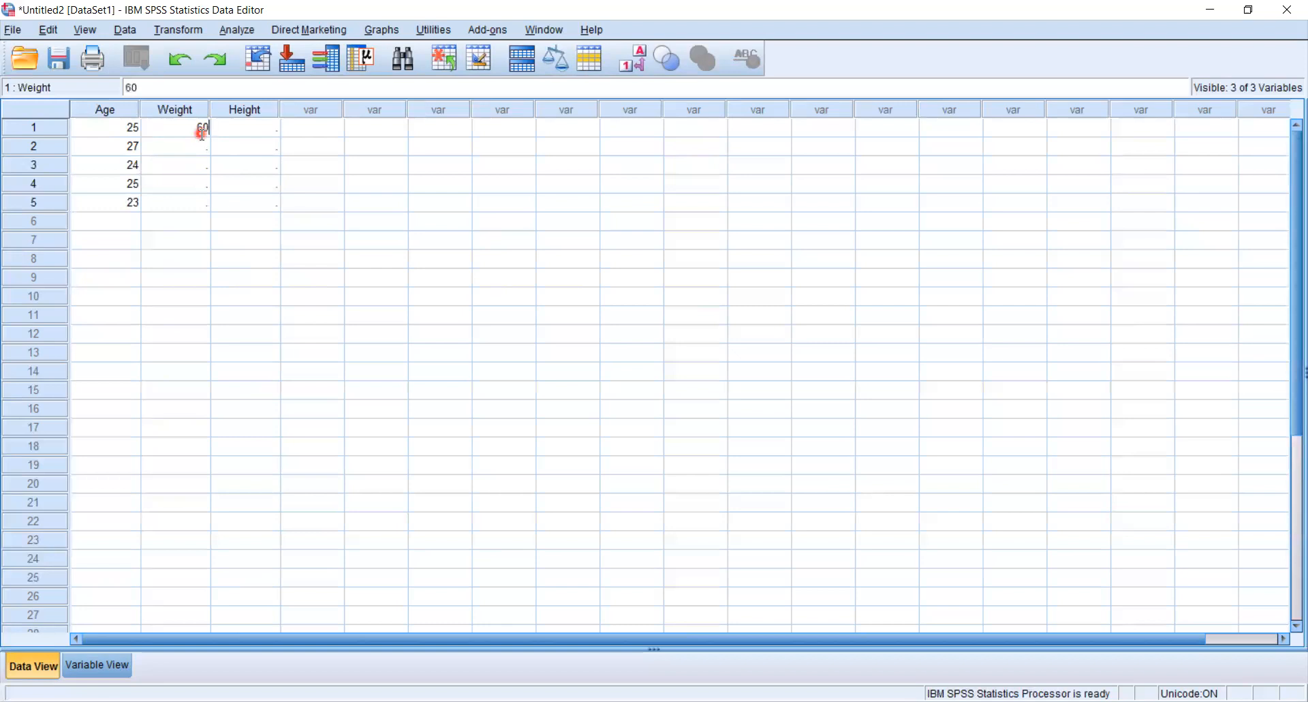
key("Return")
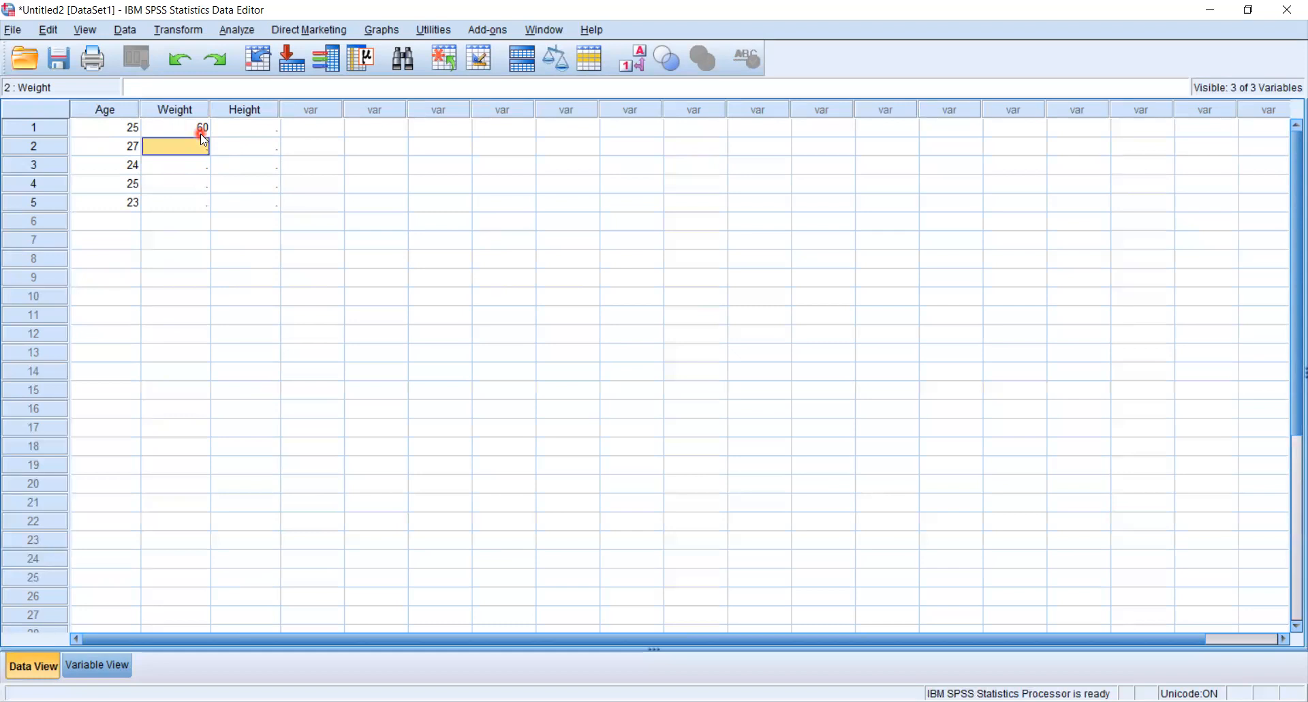
type("56")
key("Return")
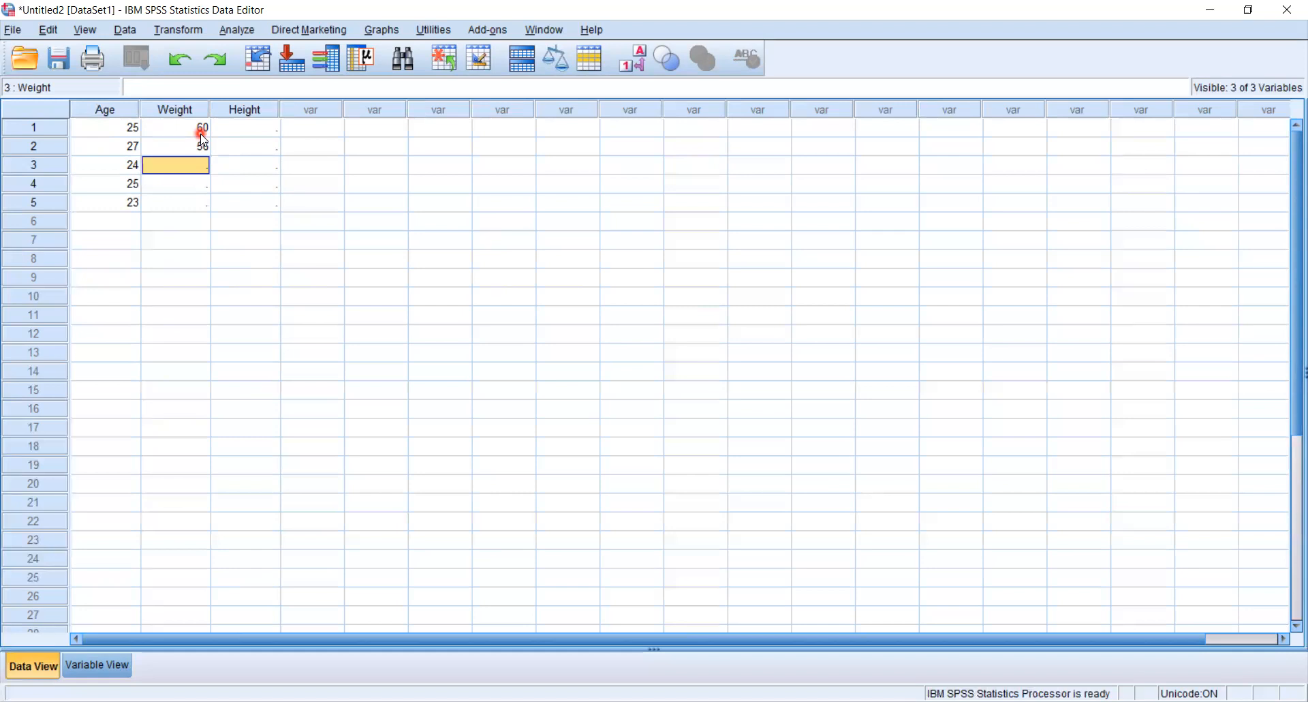
type("70")
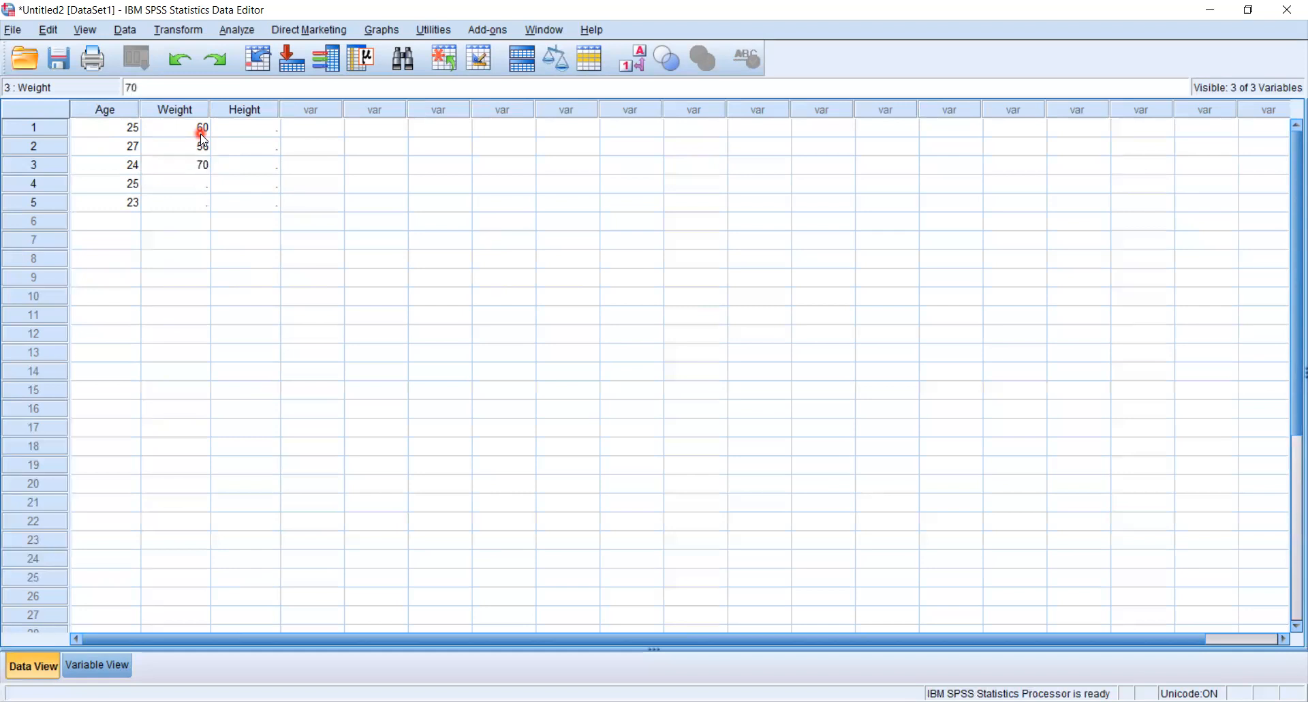
key("Return")
type("45")
key("Return")
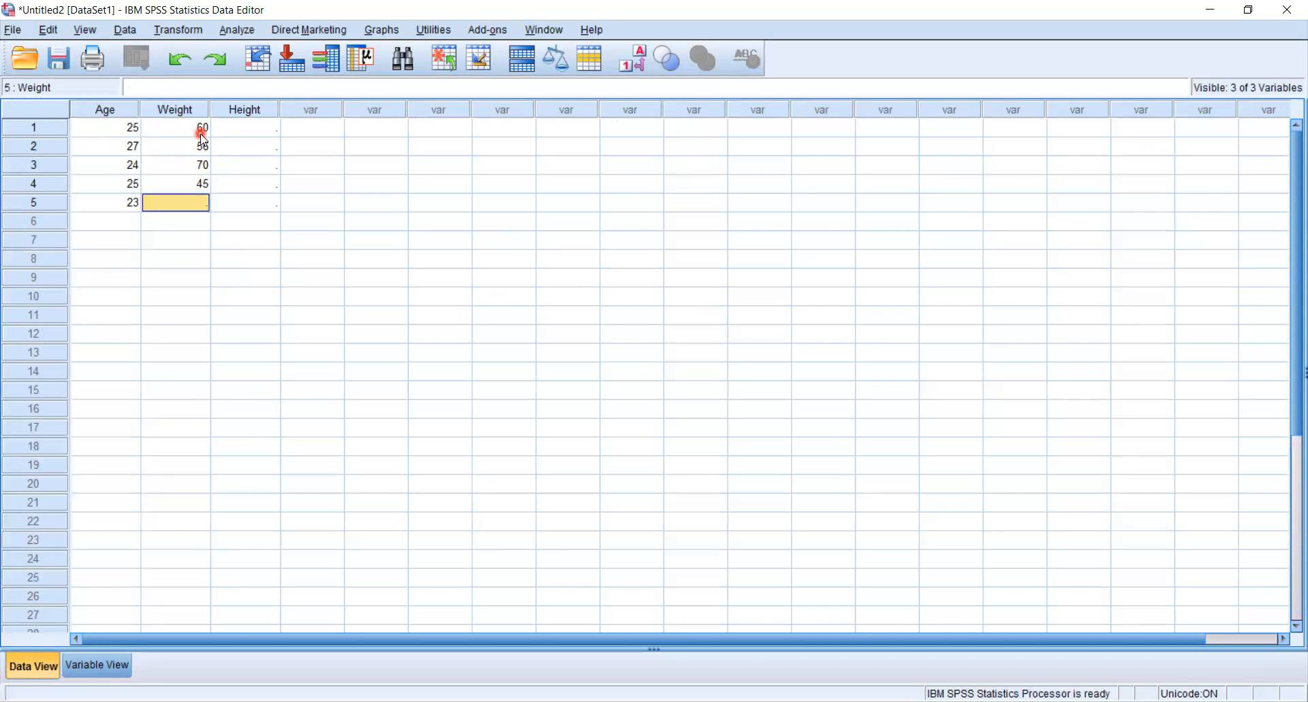
type("50")
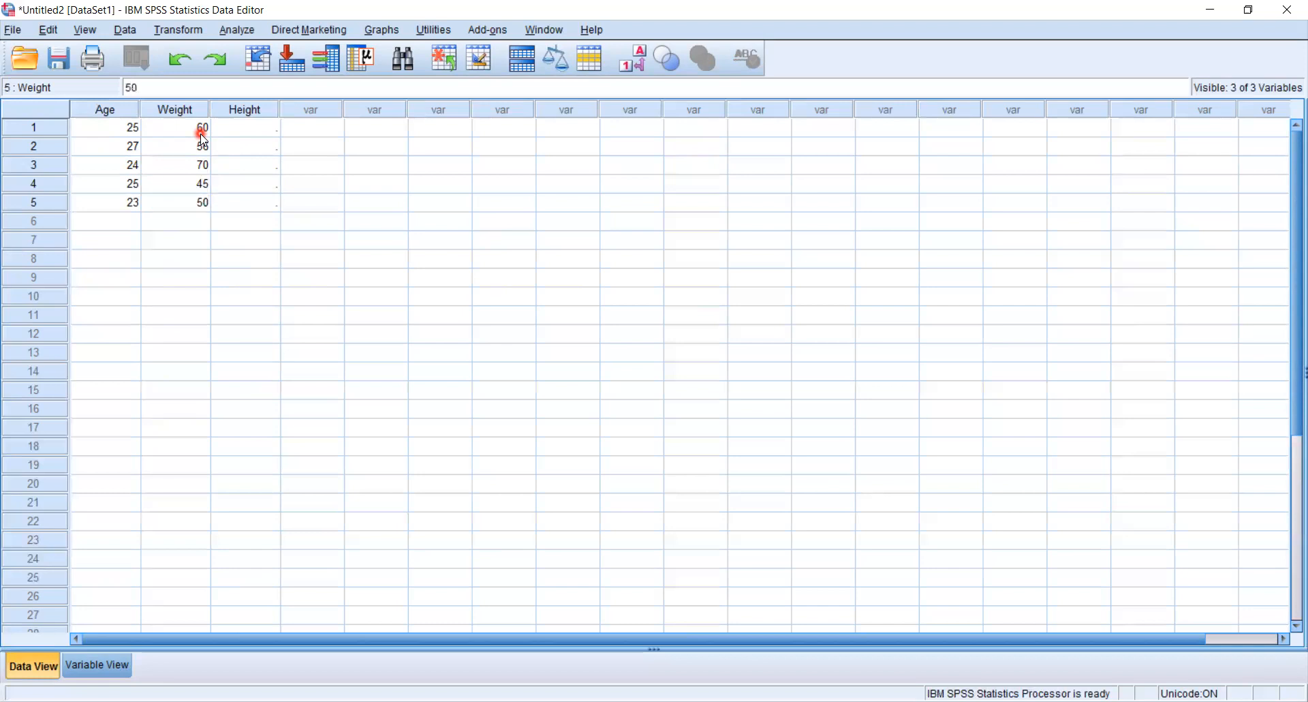
key("Tab")
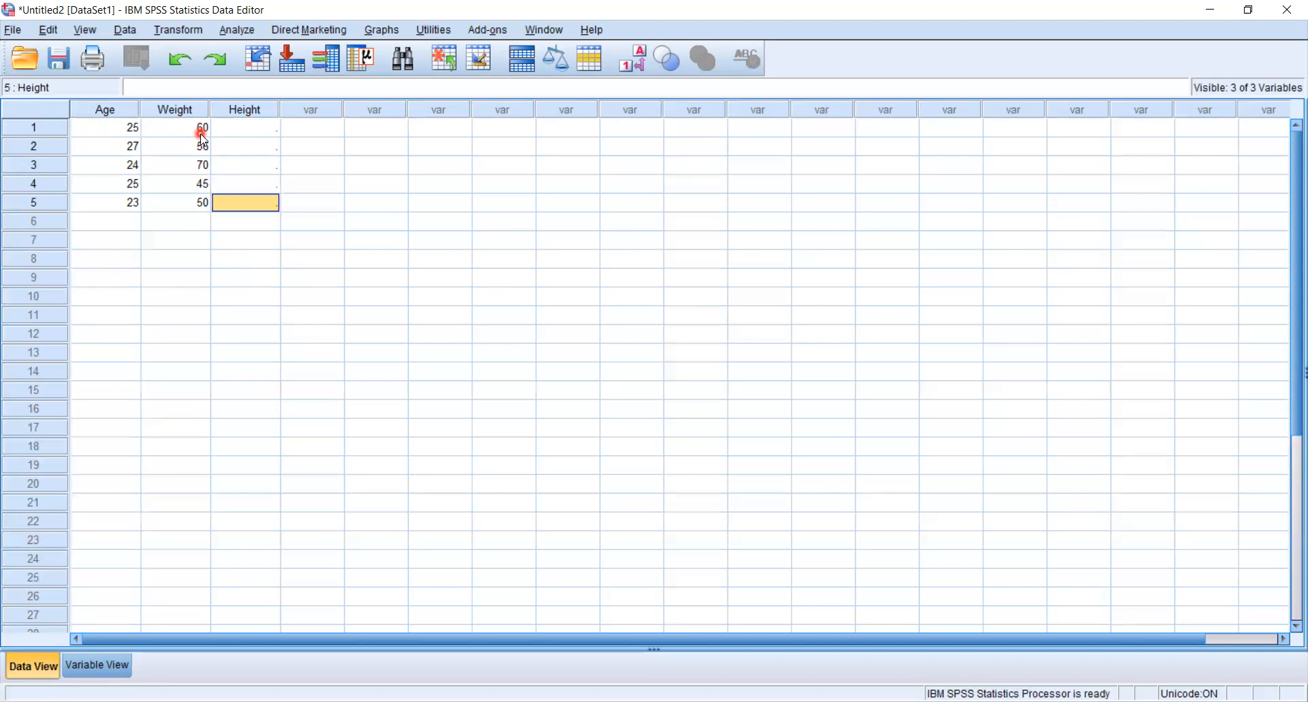
Enter the heights 4.9, 5.5, 6.1, 5.5 and 5.6 for cases 1 to 5 in the Height column.
left_click(248, 127)
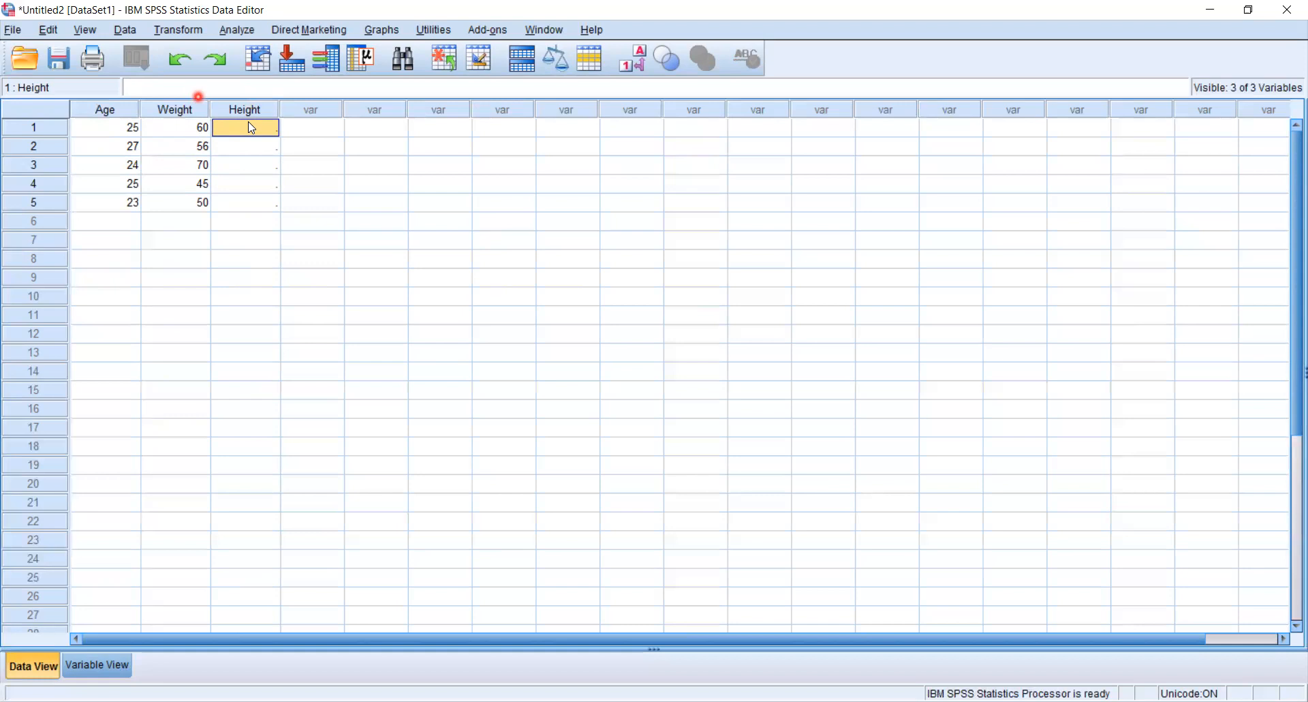
type("4.9")
key("Return")
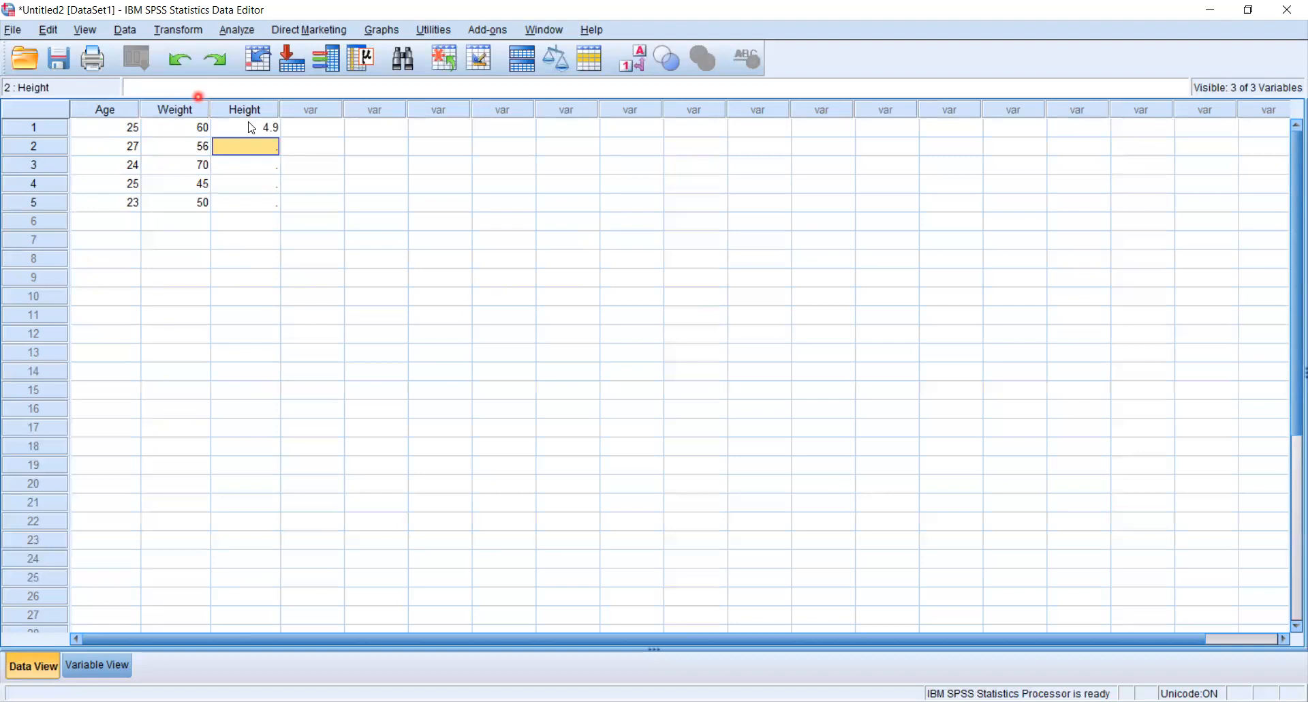
type("5.5")
key("Return")
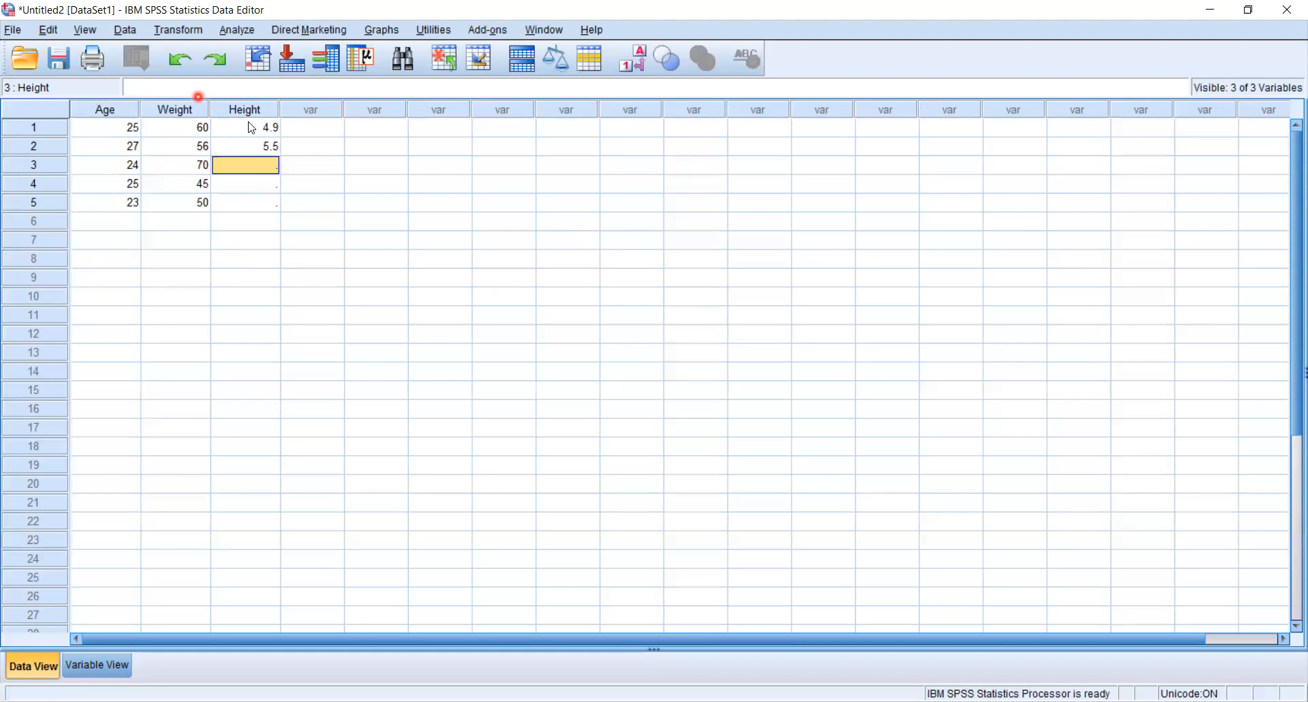
type("6.1")
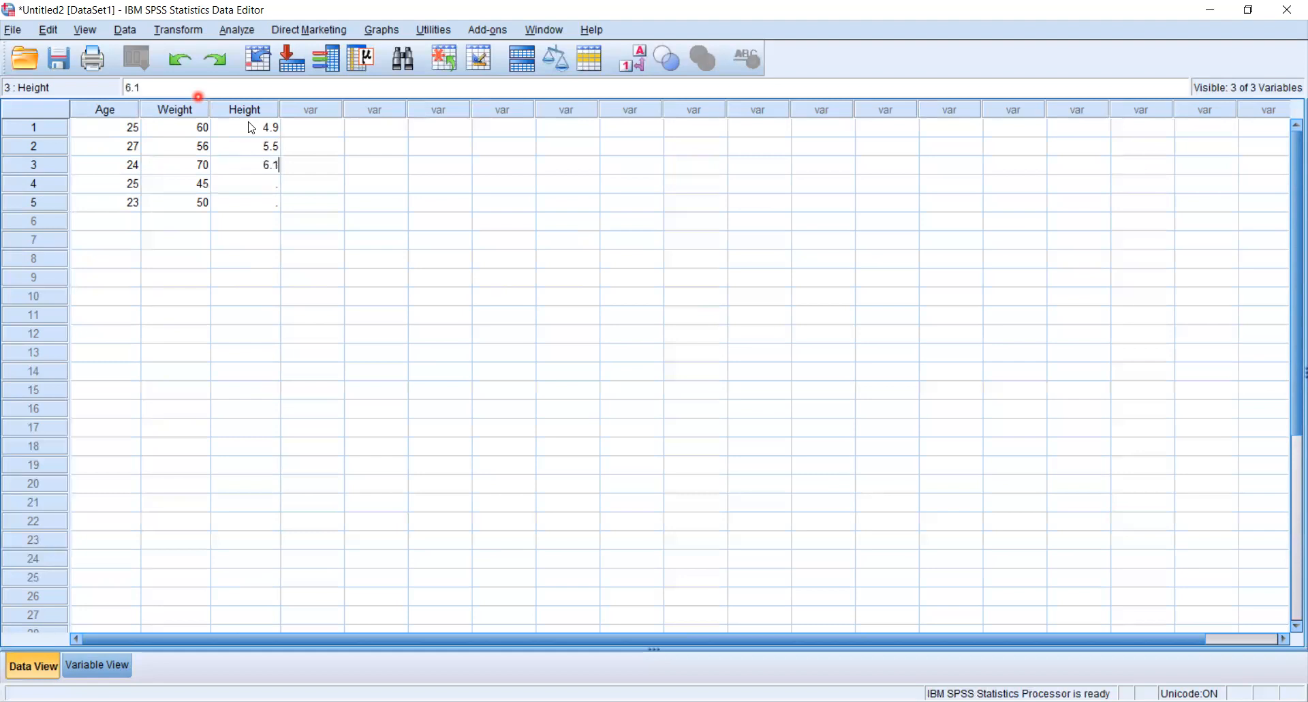
key("Return")
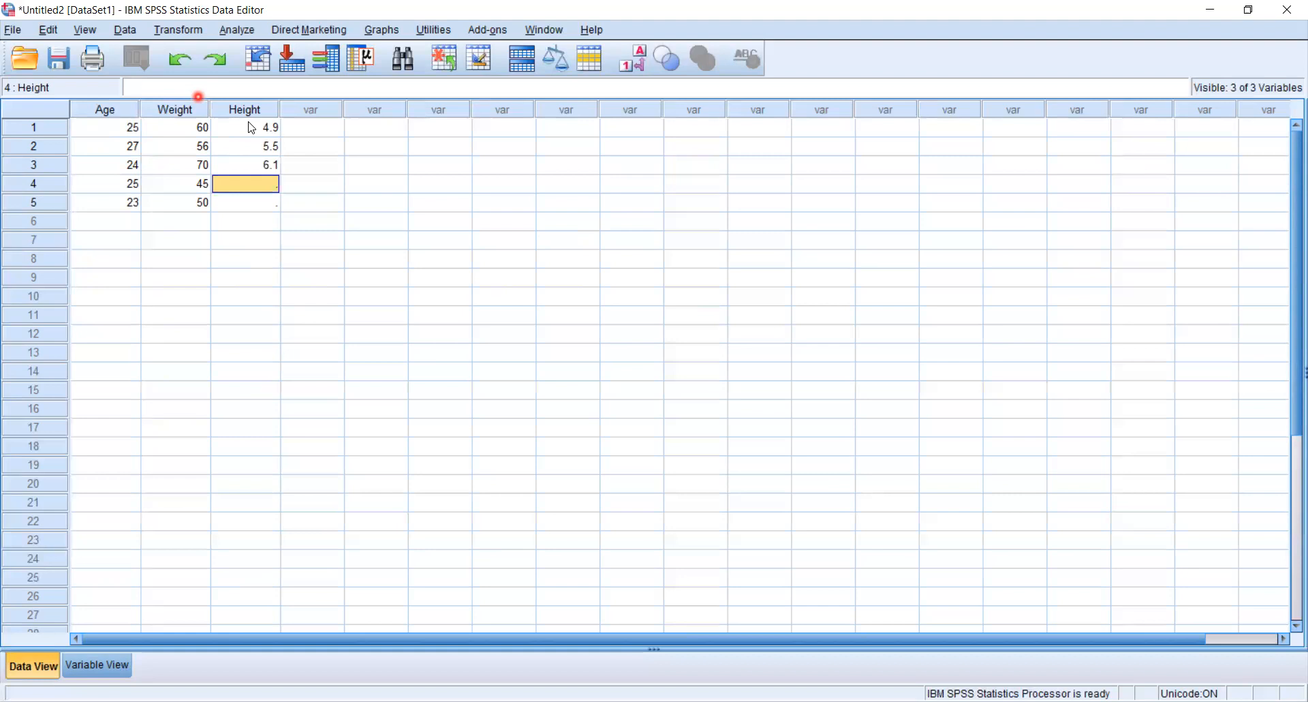
type("5.5")
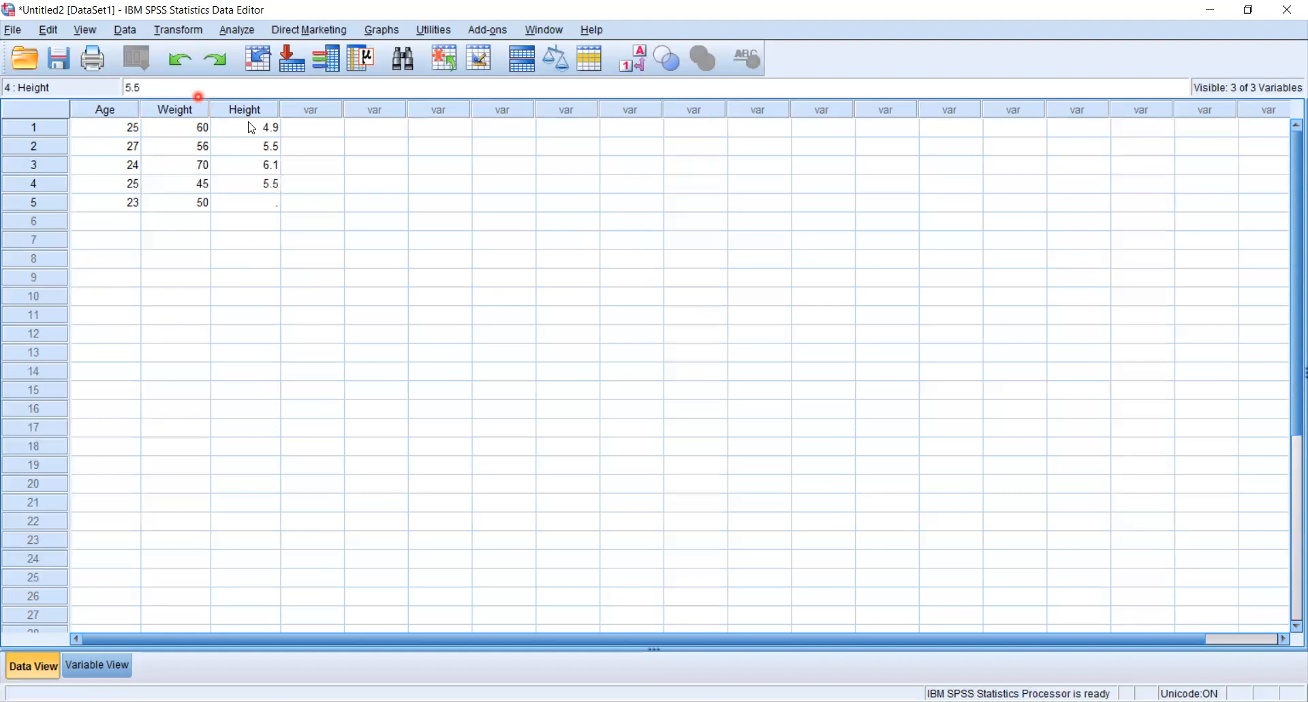
key("Return")
type("5.6")
key("Return")
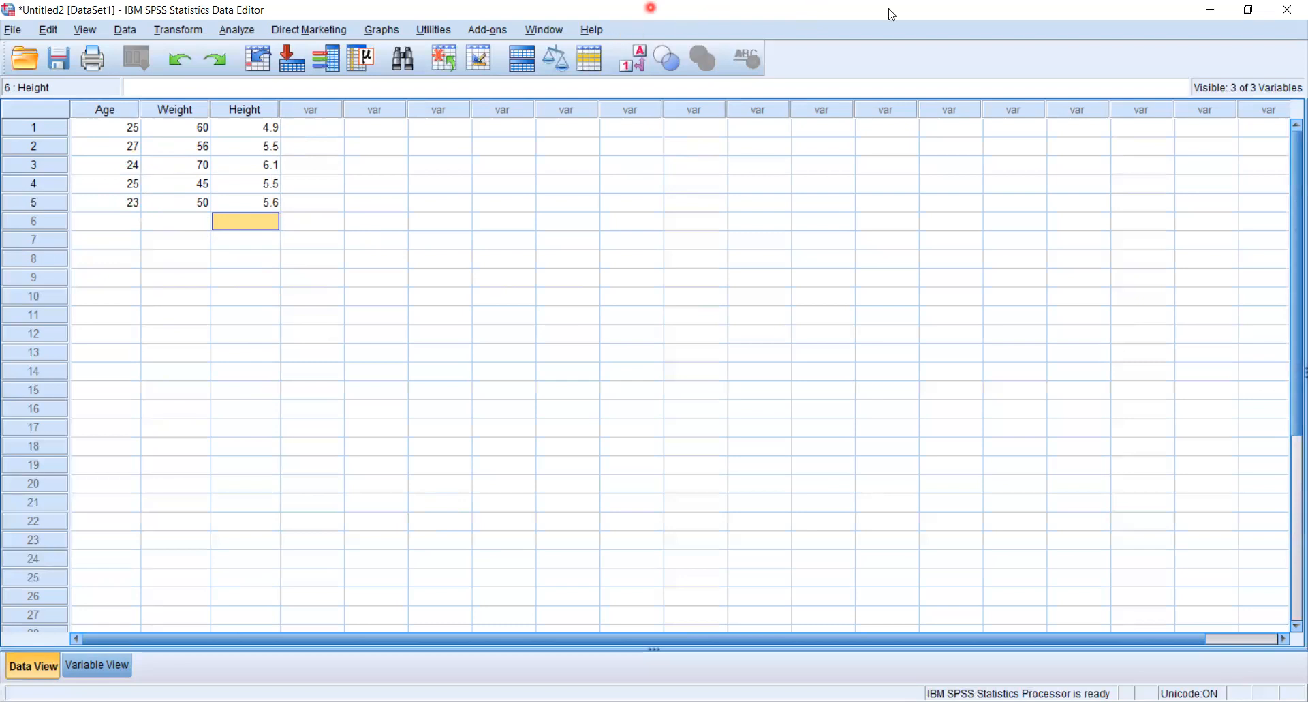
left_click(834, 26)
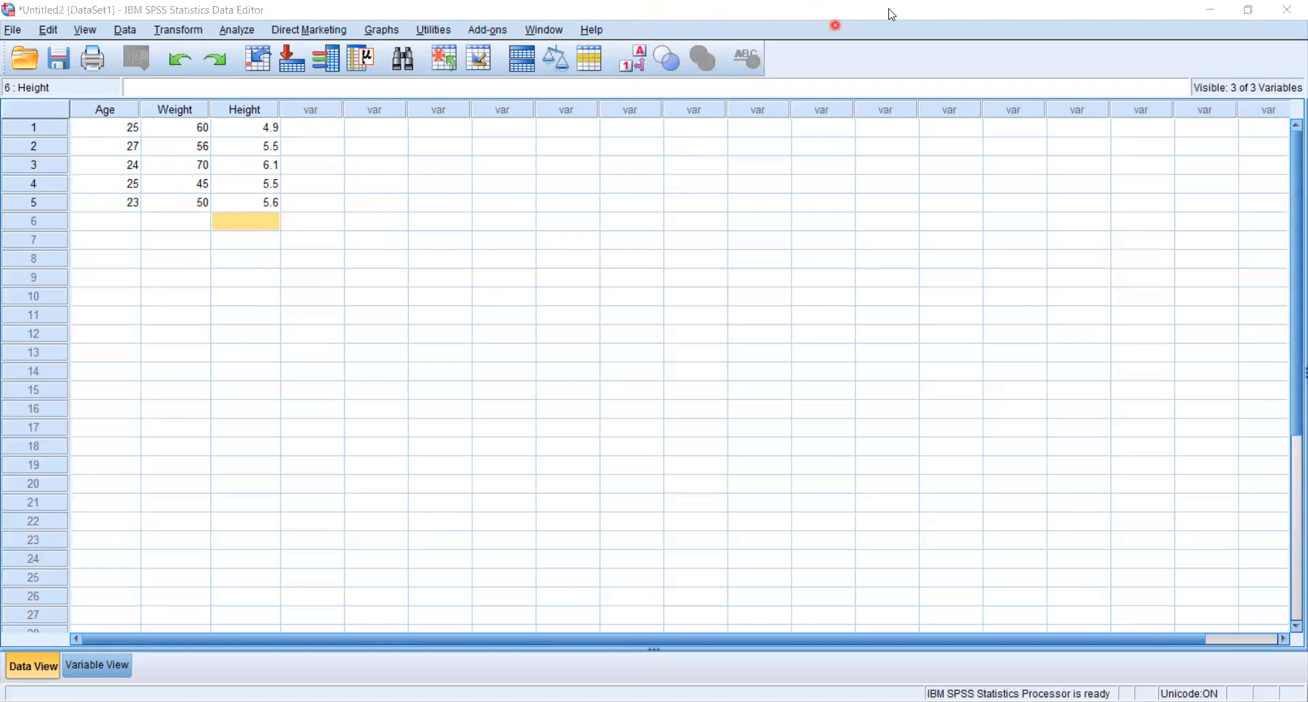